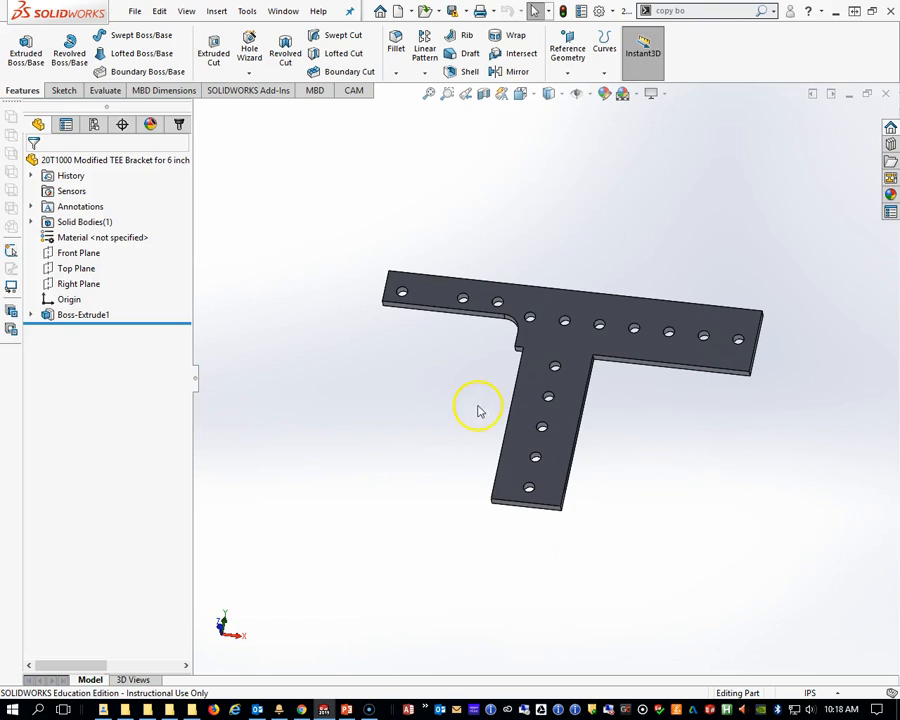
Export the tee bracket's large flat face as 20T1000 Modified TEE Bracket for 6 inch wheels.DXF in the 1 Chassis stuff folder.
middle_click_drag(615, 377, 582, 398)
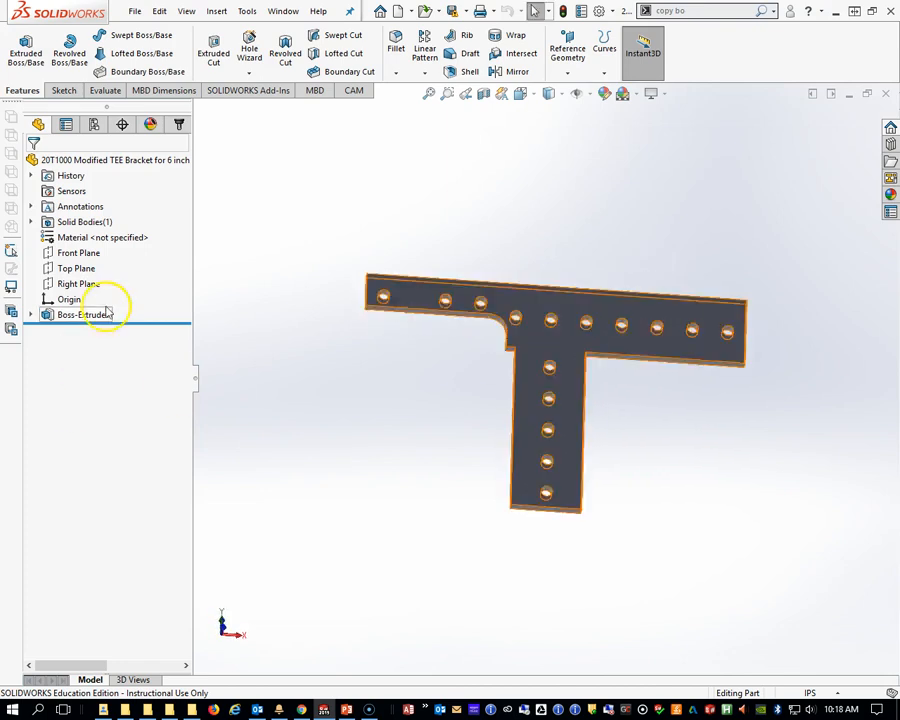
right_click(549, 343)
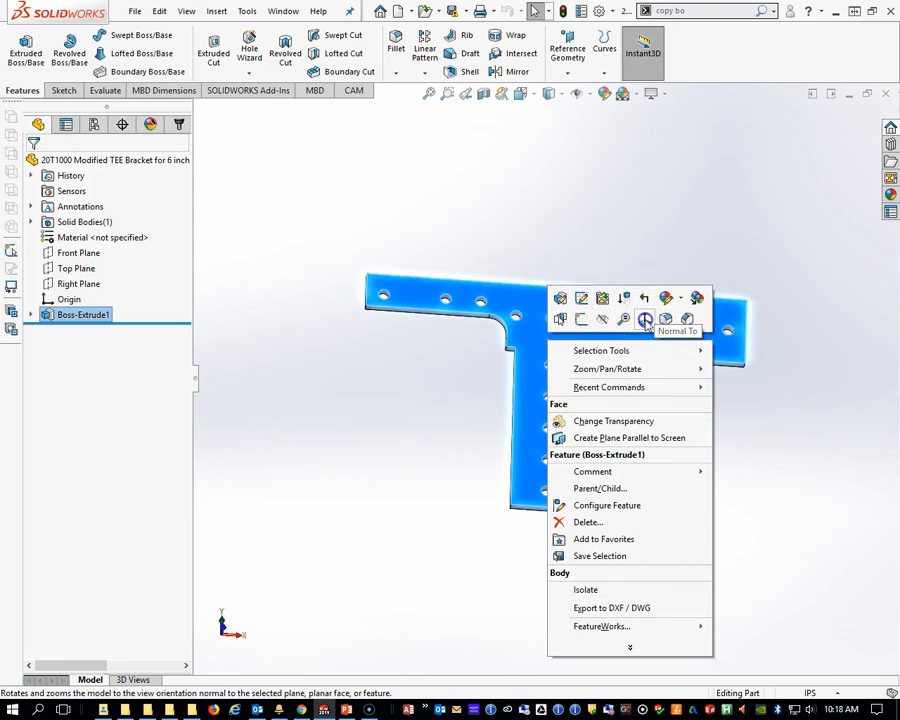
left_click(646, 320)
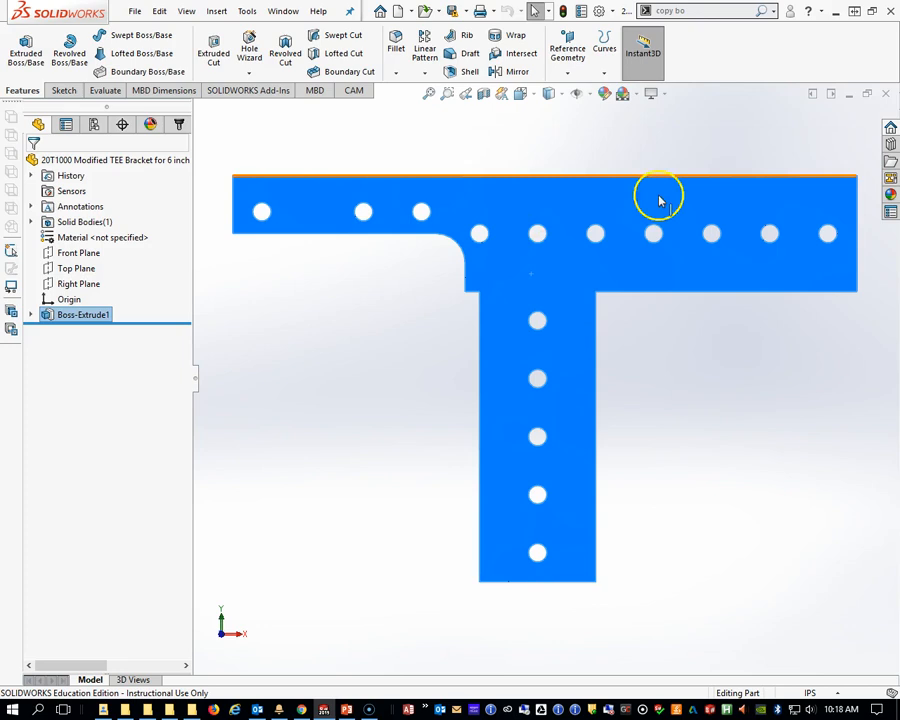
right_click(518, 263)
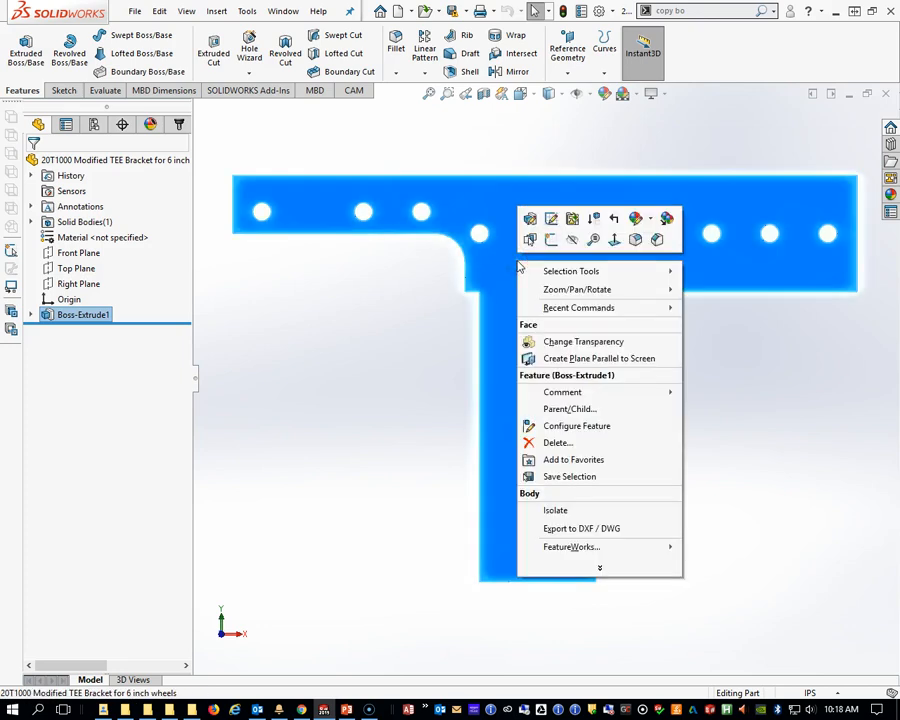
left_click(595, 537)
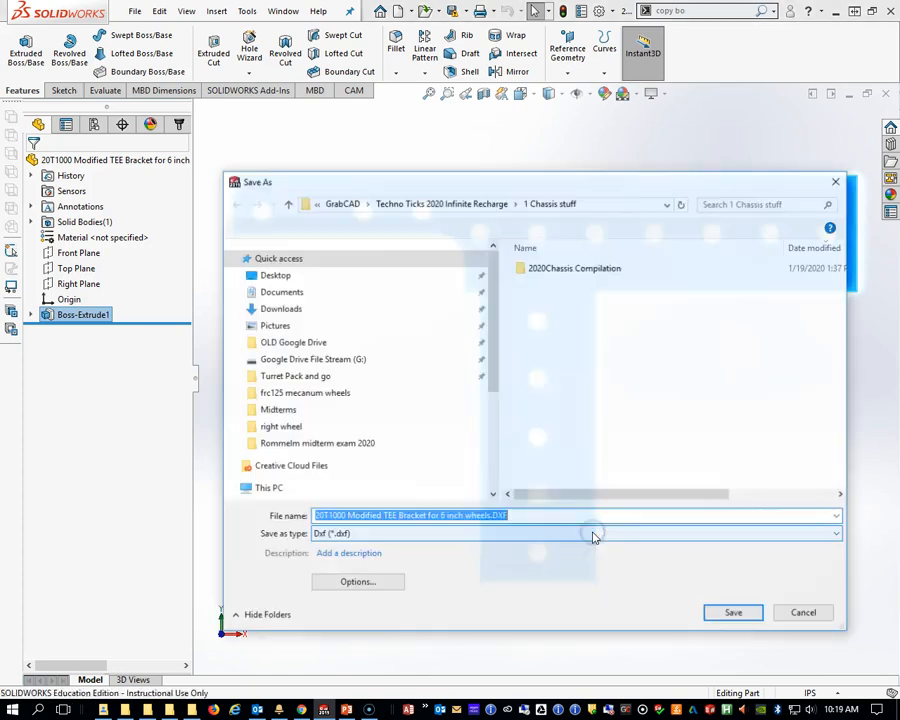
left_click(538, 207)
left_click_drag(545, 190, 533, 89)
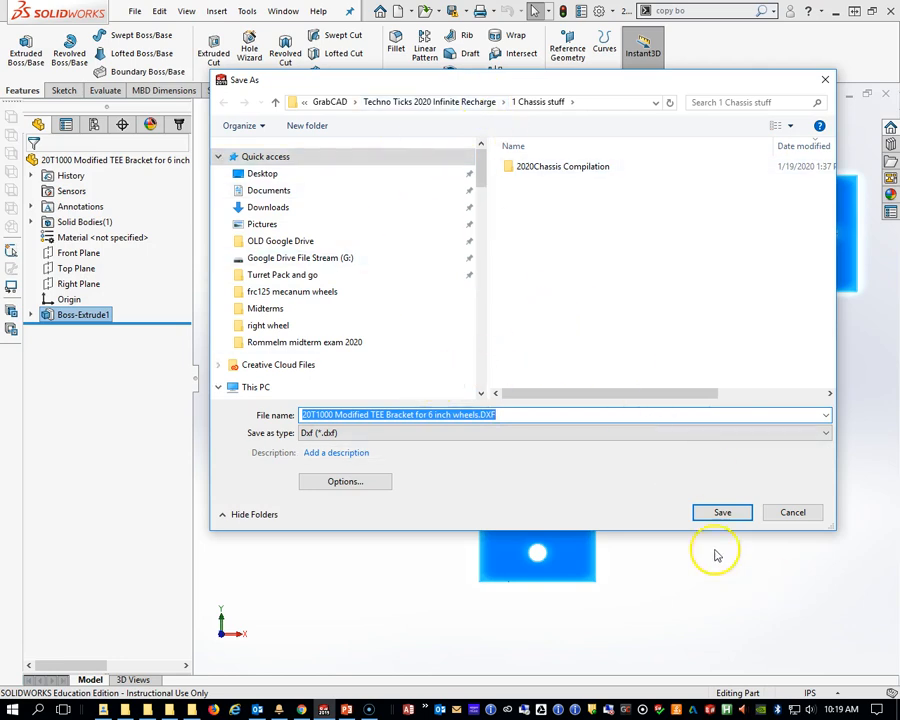
left_click(720, 514)
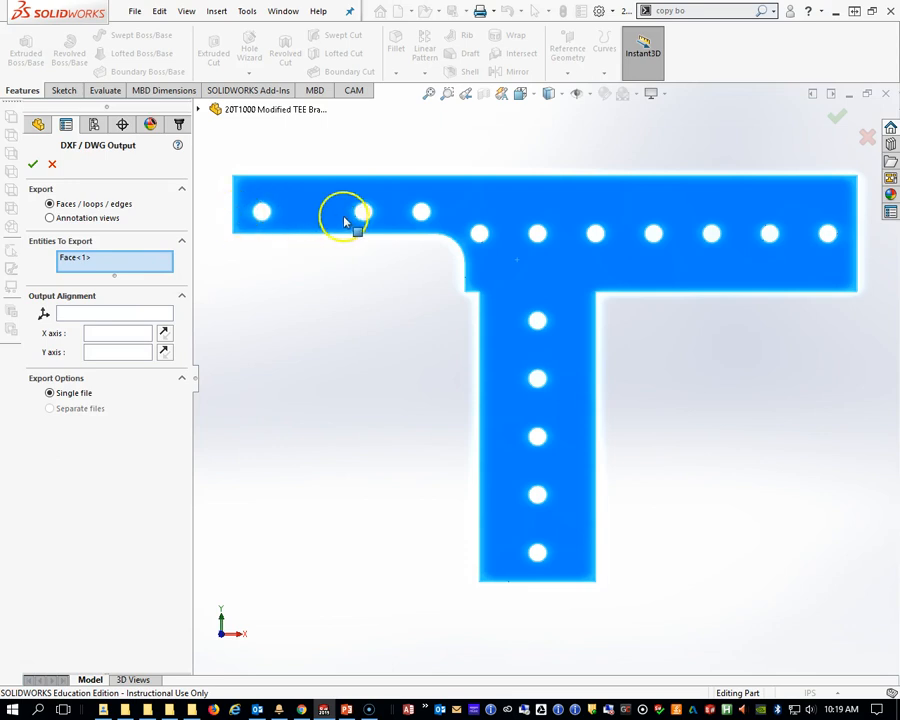
left_click(33, 166)
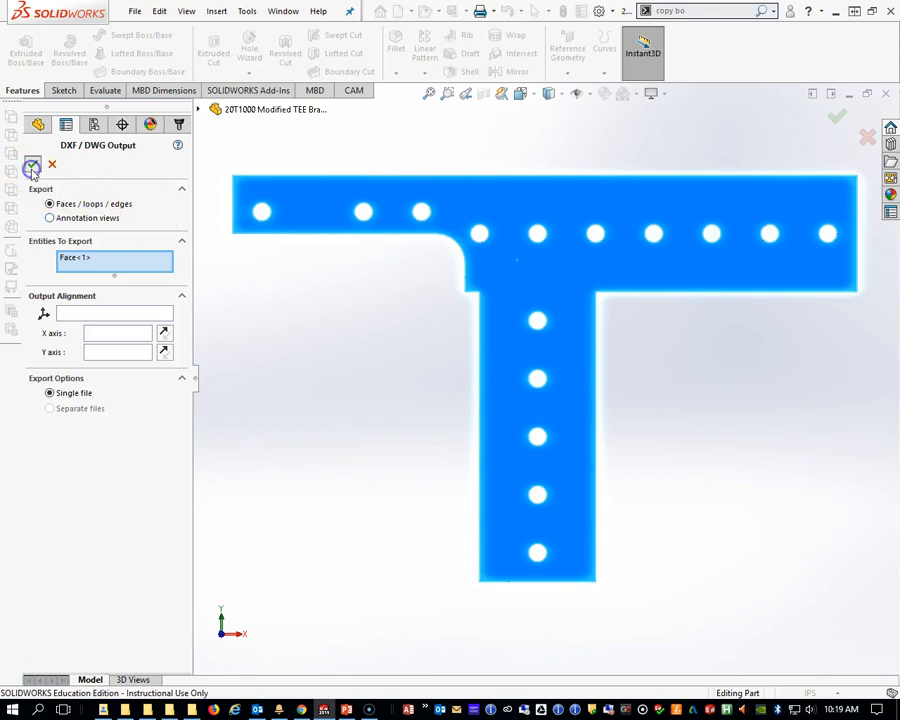
left_click(560, 514)
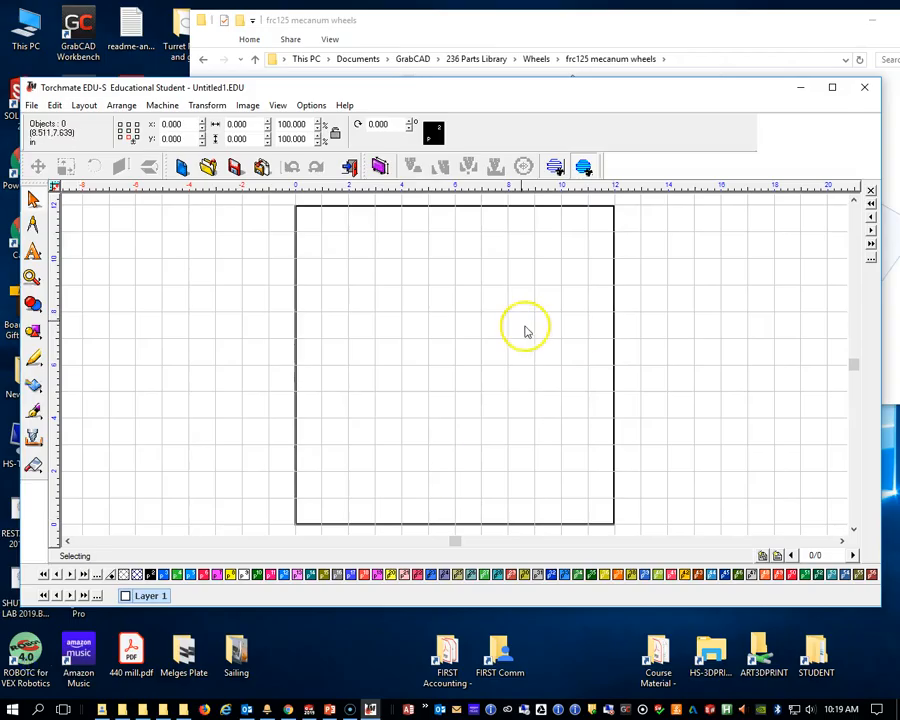
Maximize the Torchmate window and confirm a 12 by 12 inch material size in landscape orientation.
scroll(452, 366, "down", 2)
scroll(452, 366, "up", 4)
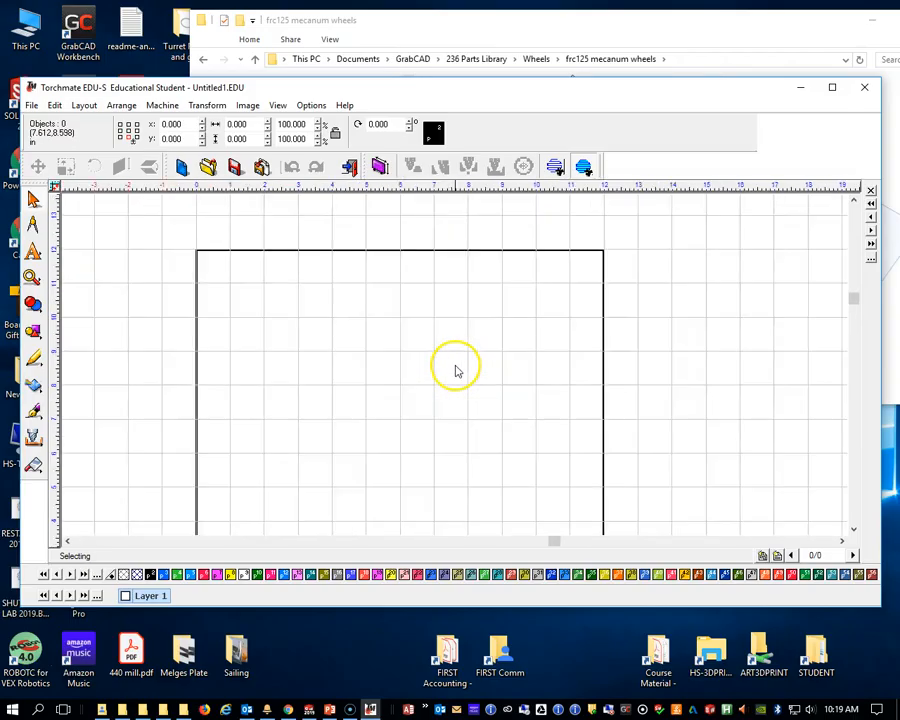
scroll(455, 370, "down", 2)
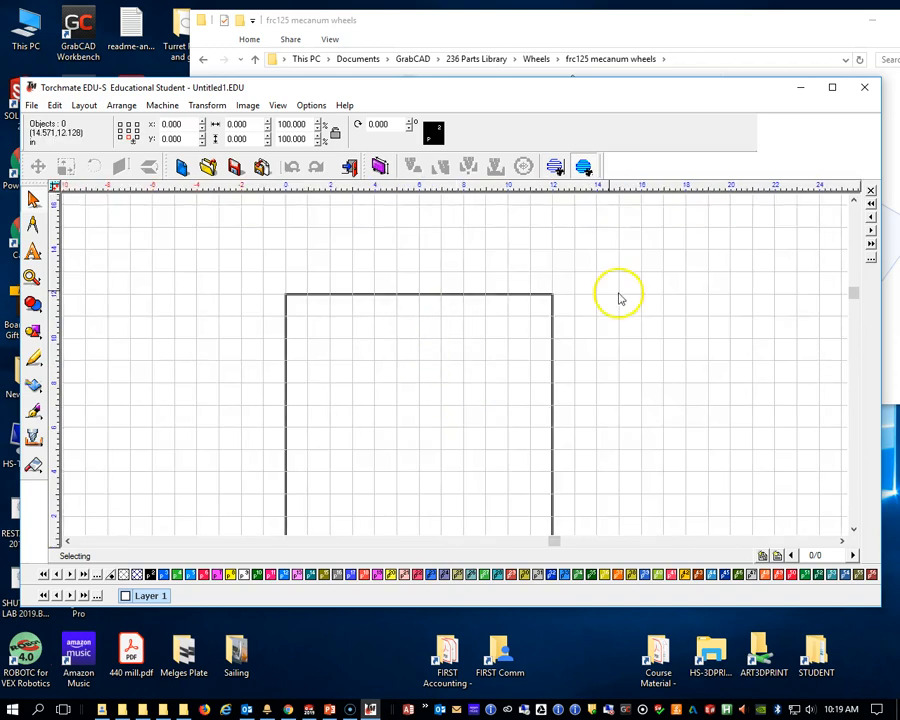
left_click(832, 89)
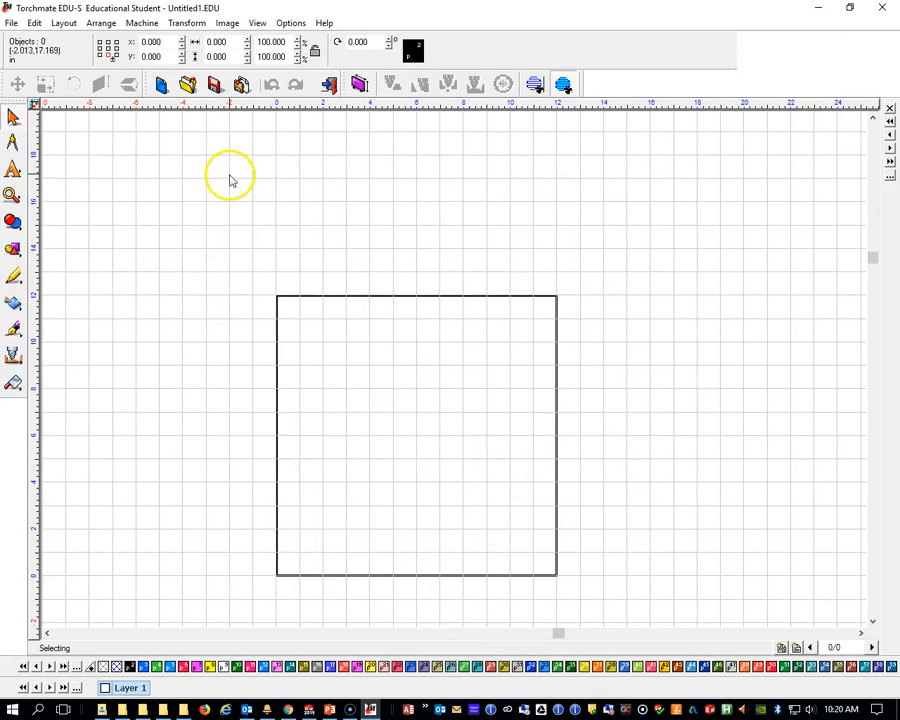
left_click(58, 24)
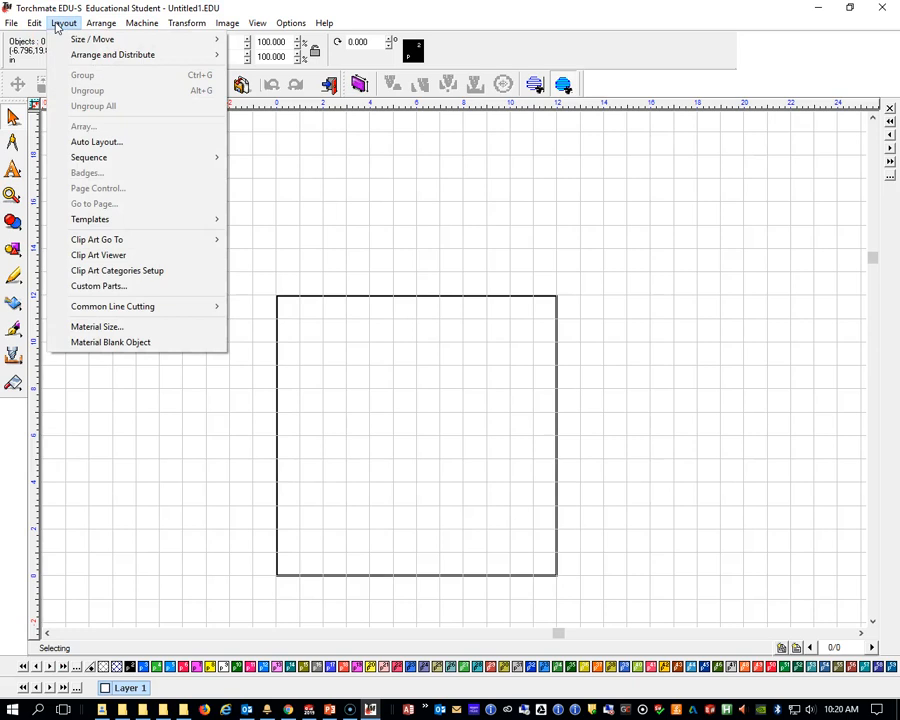
left_click(115, 327)
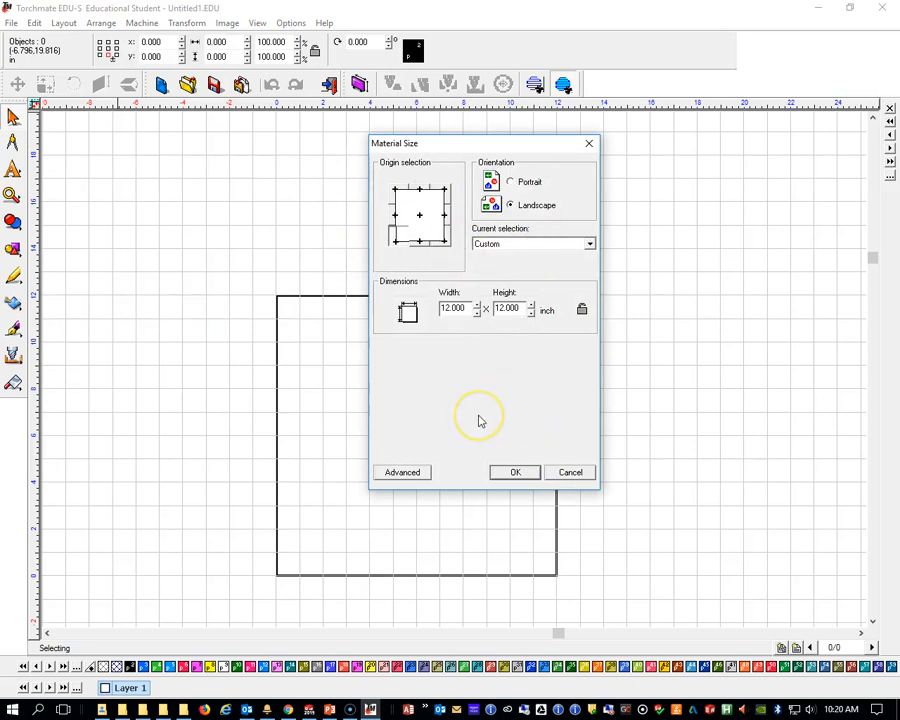
left_click_drag(531, 145, 622, 154)
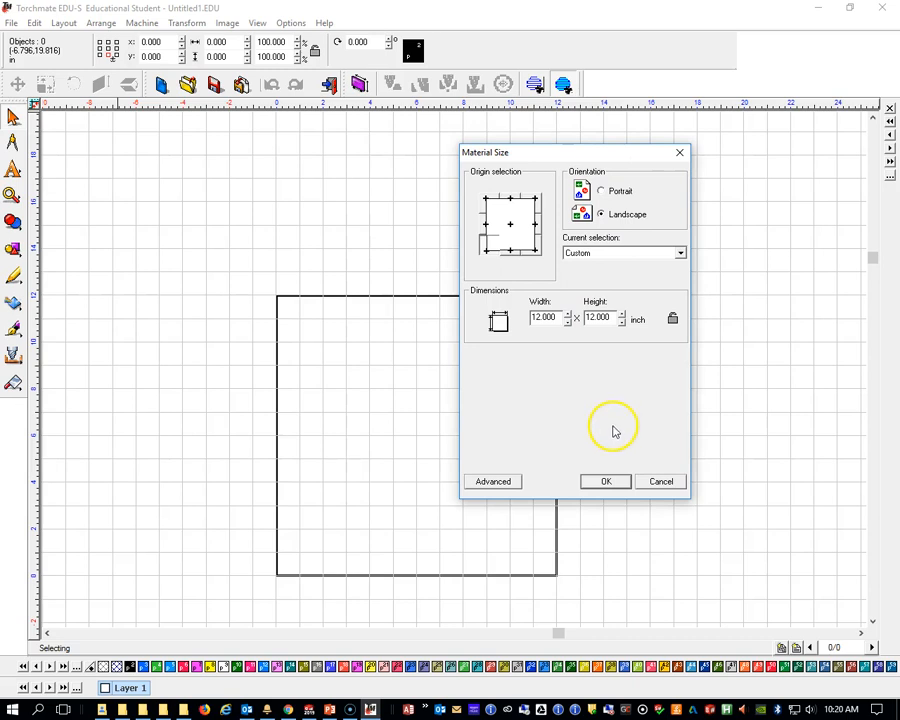
left_click(610, 482)
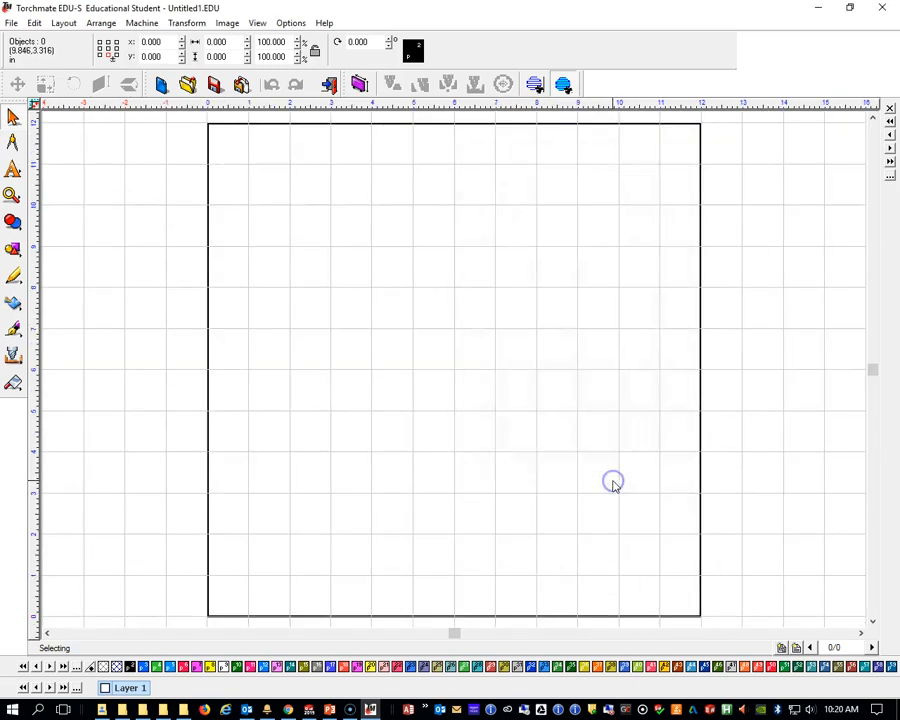
Start importing a file into the empty Torchmate drawing.
left_click(12, 23)
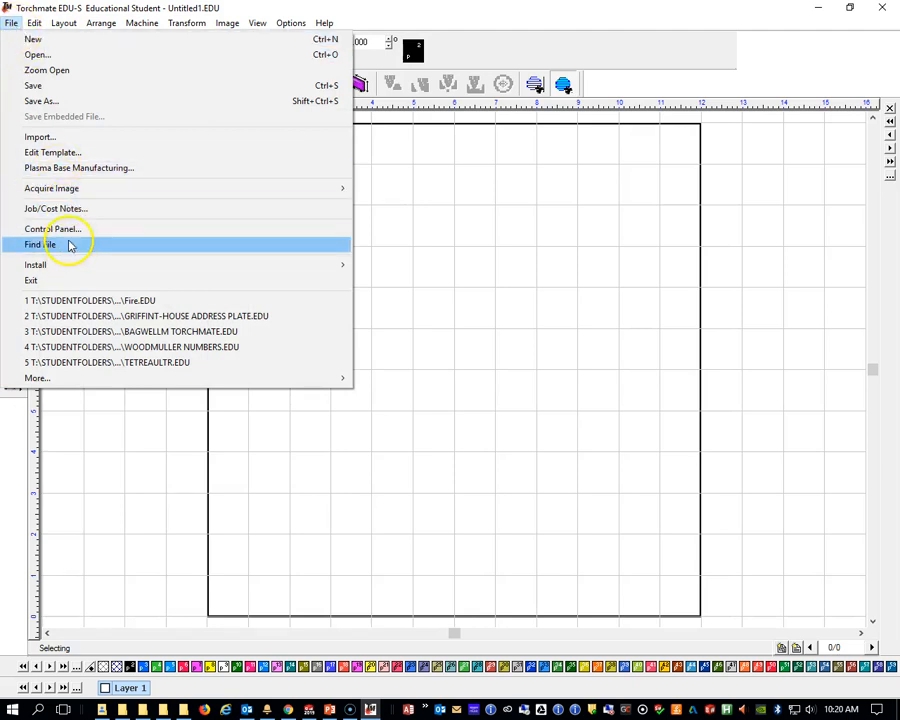
left_click(74, 137)
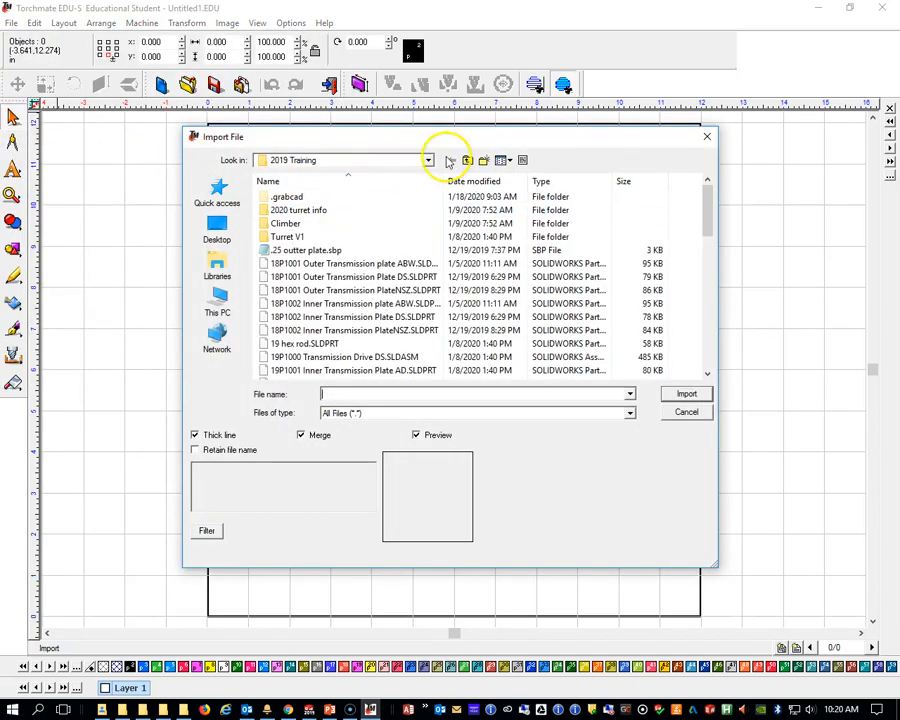
left_click(428, 161)
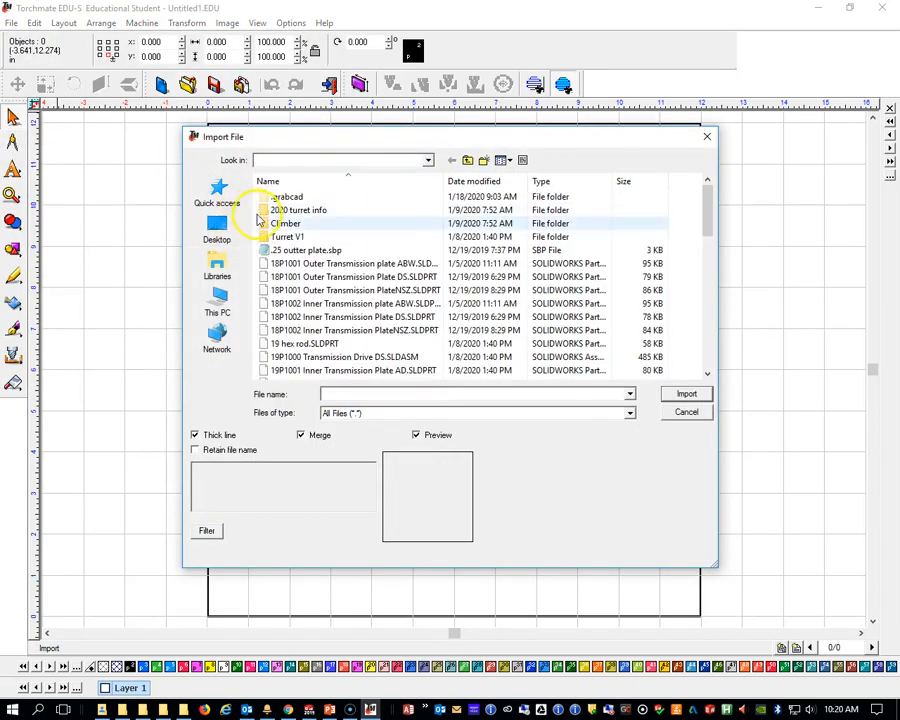
left_click(281, 198)
double_click(281, 198)
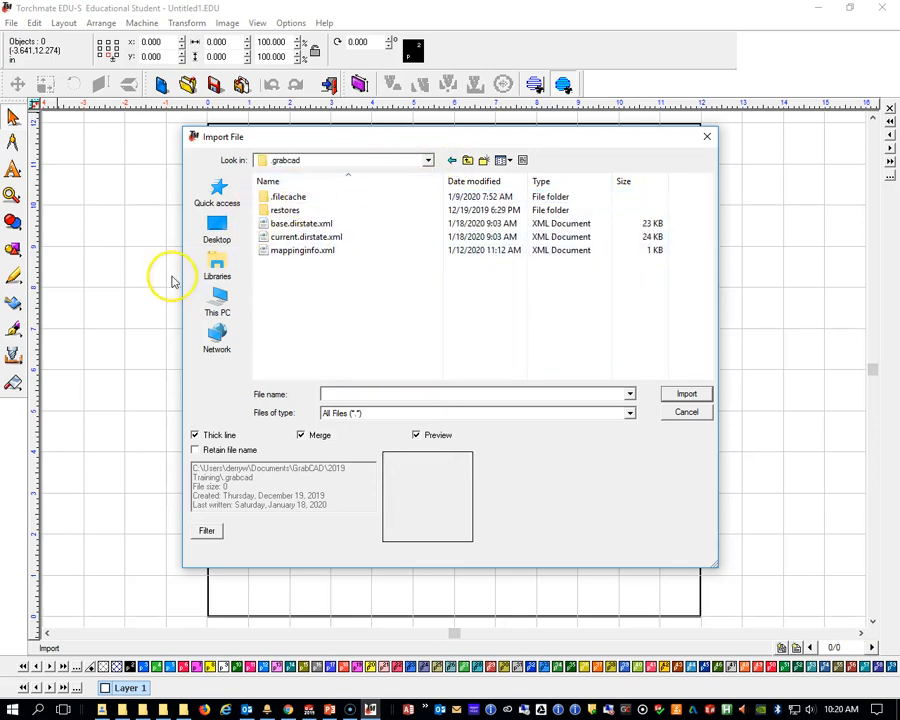
Import the modified TEE bracket DXF from Documents, GrabCAD, Techno Ticks 2020 Infinite Recharge, 1 Chassis stuff onto the sheet, scaled in inches.
left_click(226, 199)
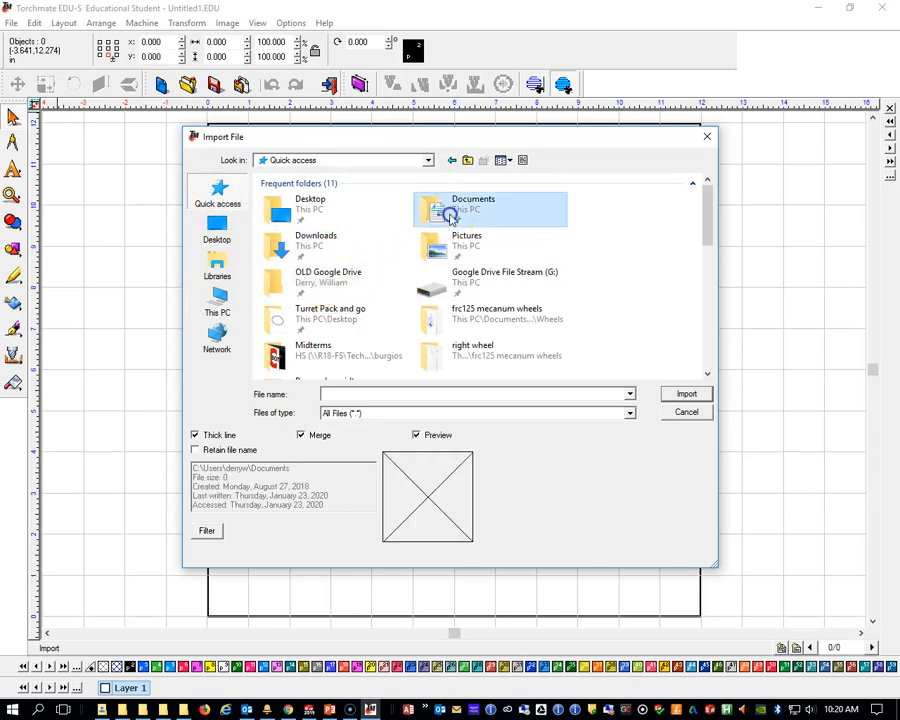
double_click(440, 206)
double_click(289, 291)
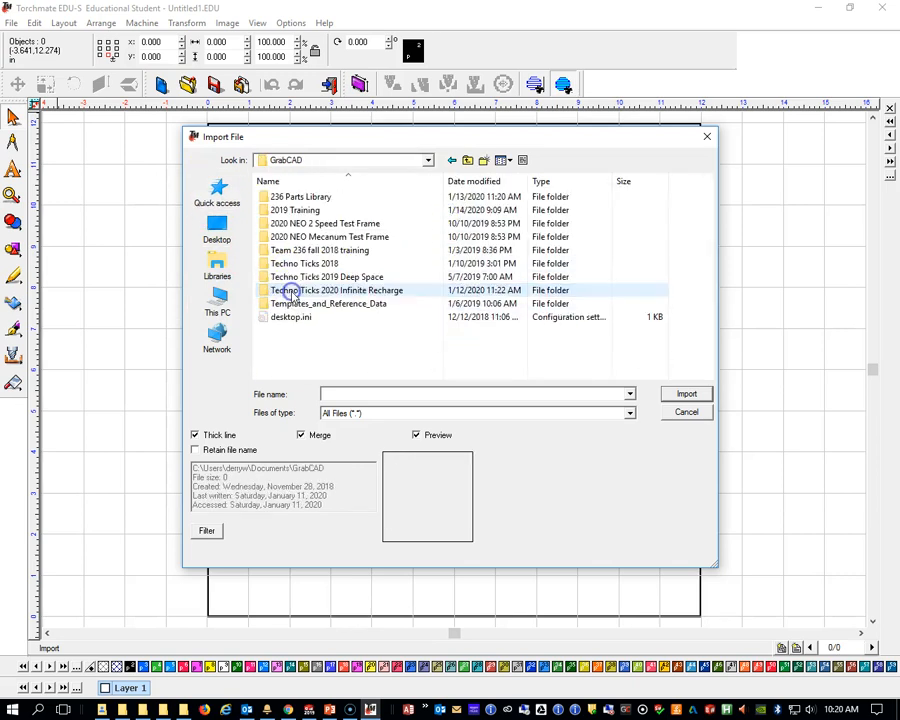
double_click(340, 290)
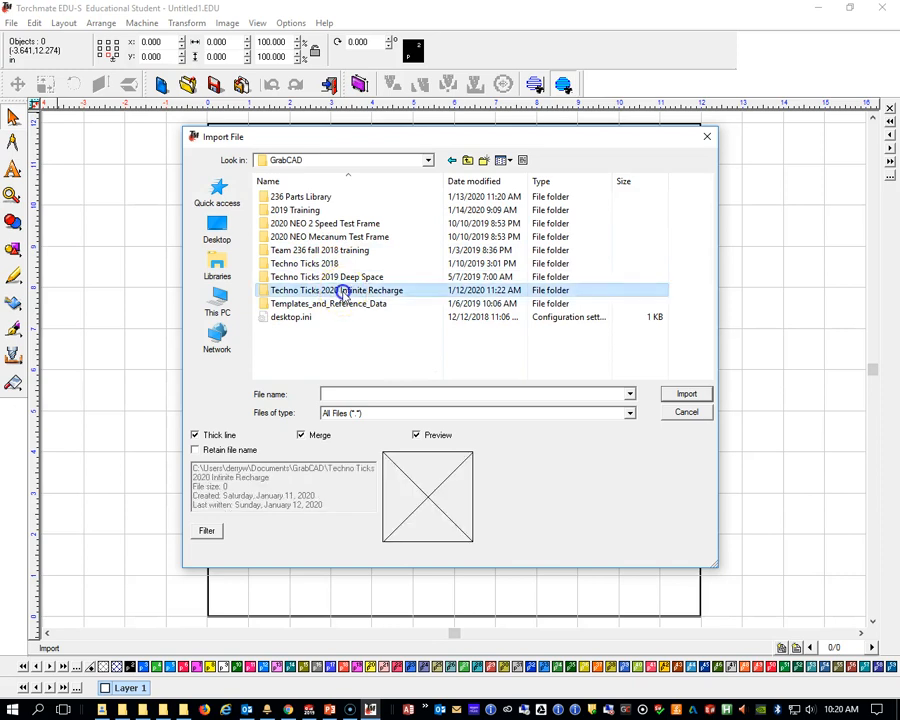
double_click(315, 210)
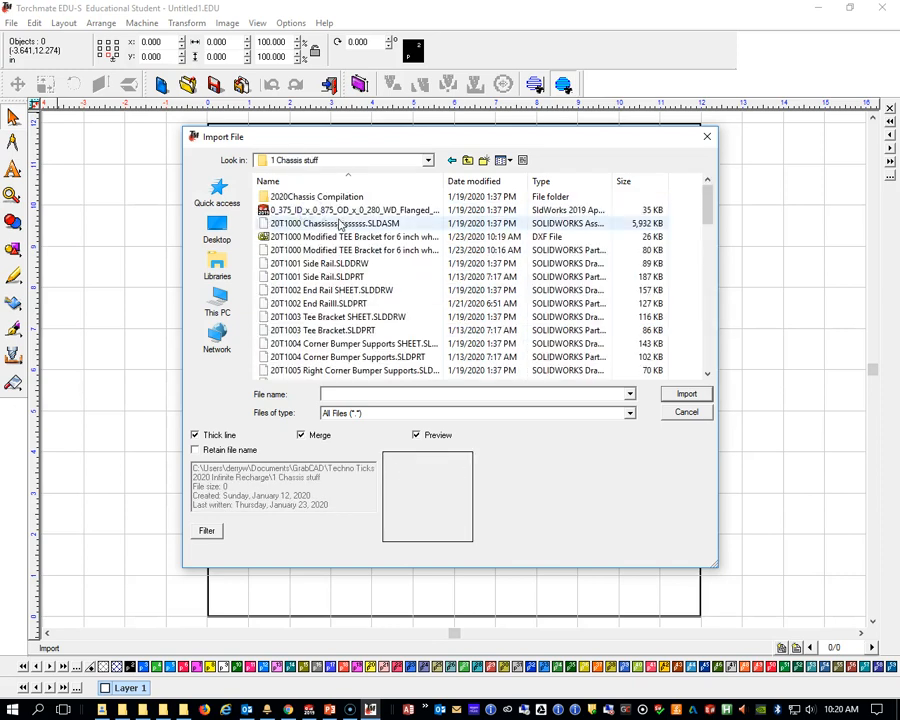
double_click(340, 240)
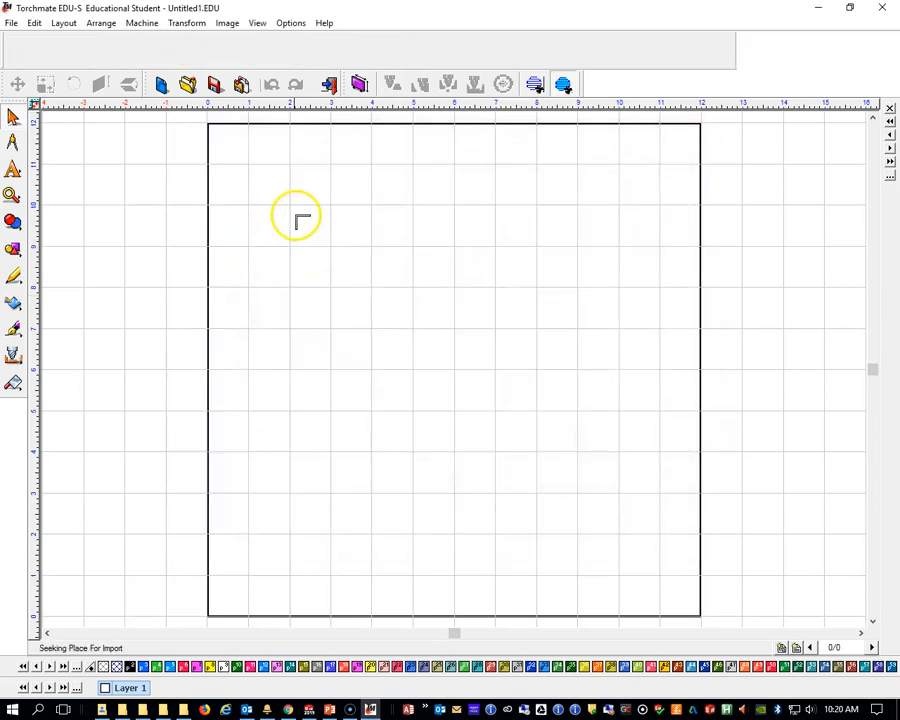
left_click(267, 182)
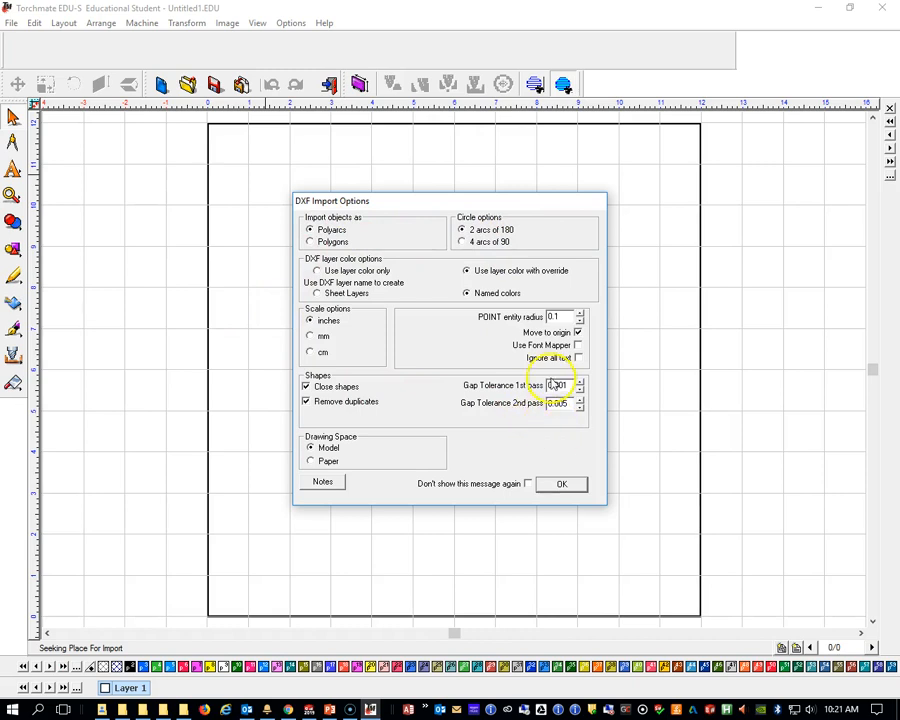
left_click(561, 485)
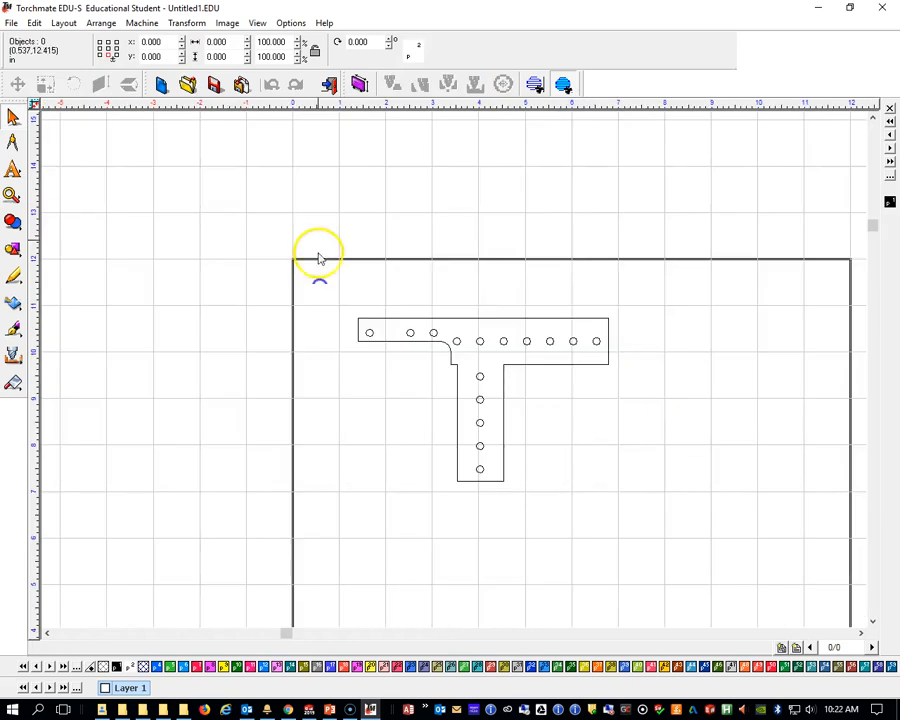
Select the whole imported bracket, then only its outer outline, clearing each selection.
left_click_drag(318, 242, 672, 506)
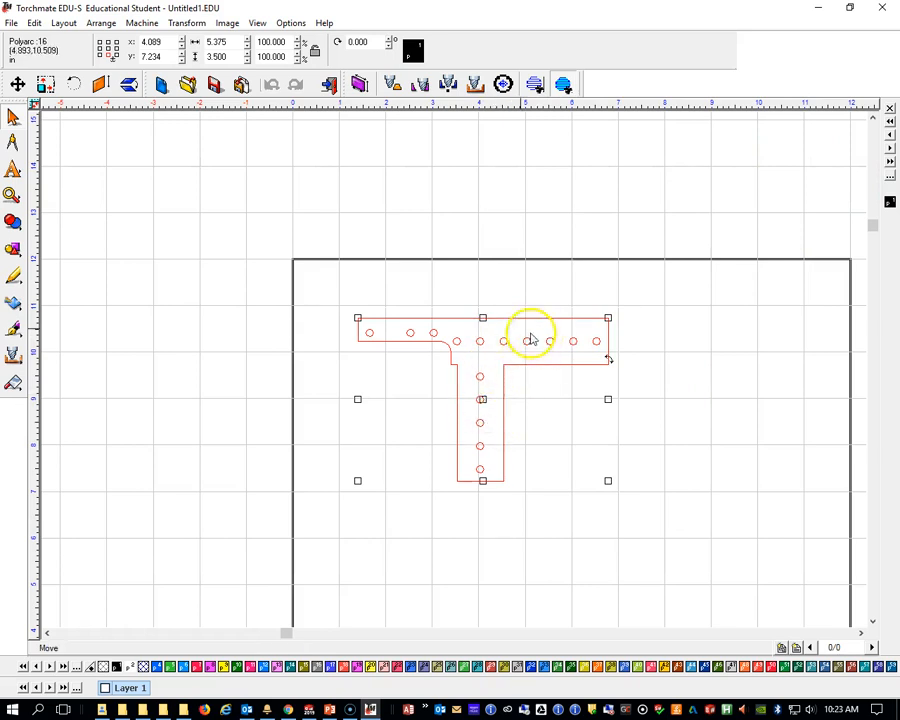
scroll(455, 375, "down", 2)
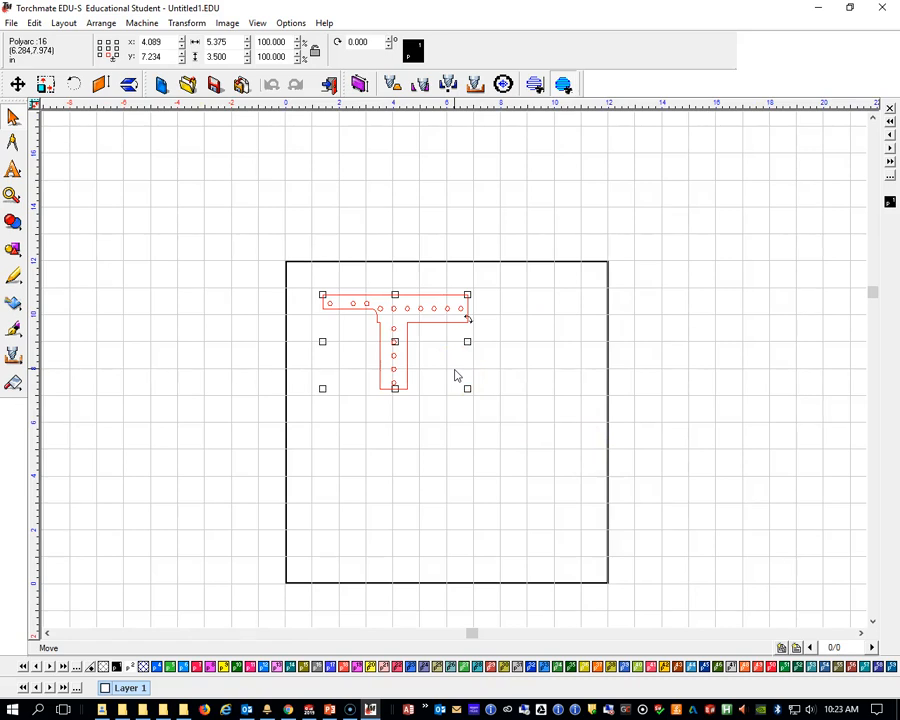
left_click(530, 331)
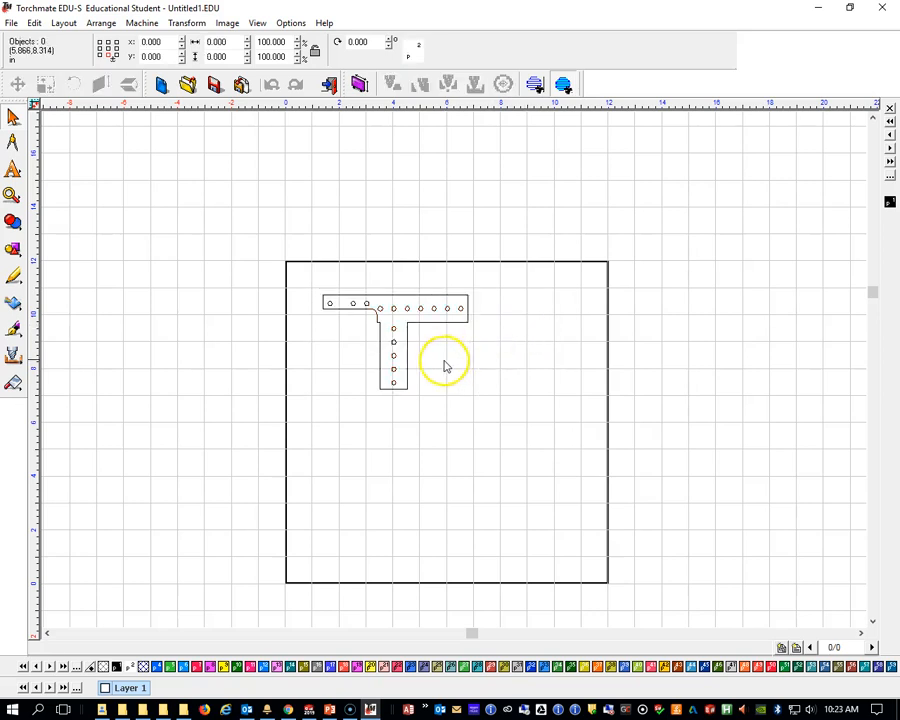
left_click(435, 322)
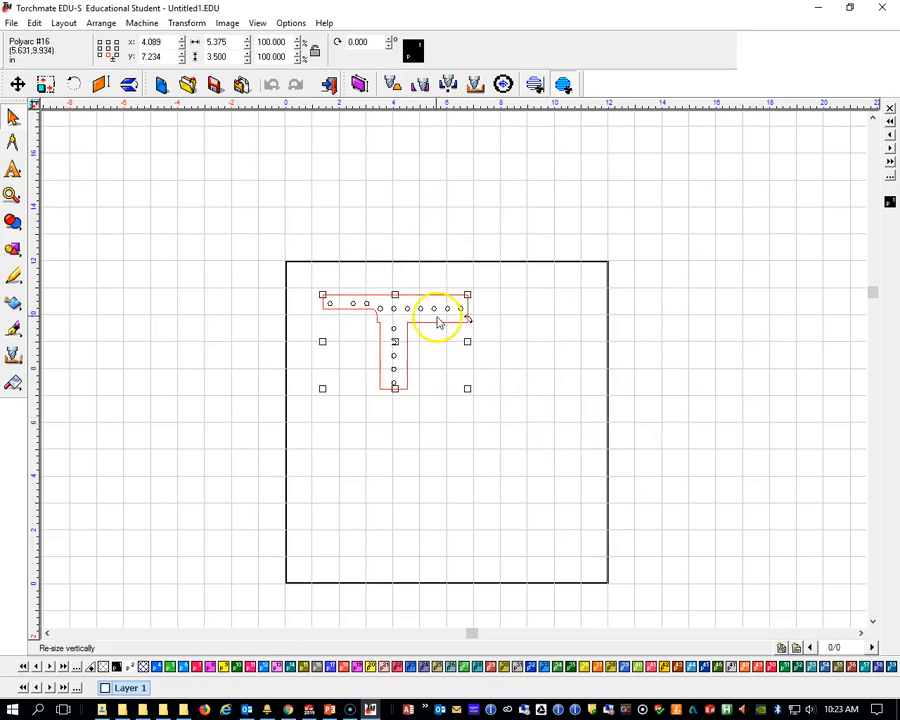
left_click(547, 354)
Select the bracket's outline with all its holes and move them near the sheet's upper-left corner, to about x 3.12, y 8.18 inches.
left_click_drag(342, 272, 571, 432)
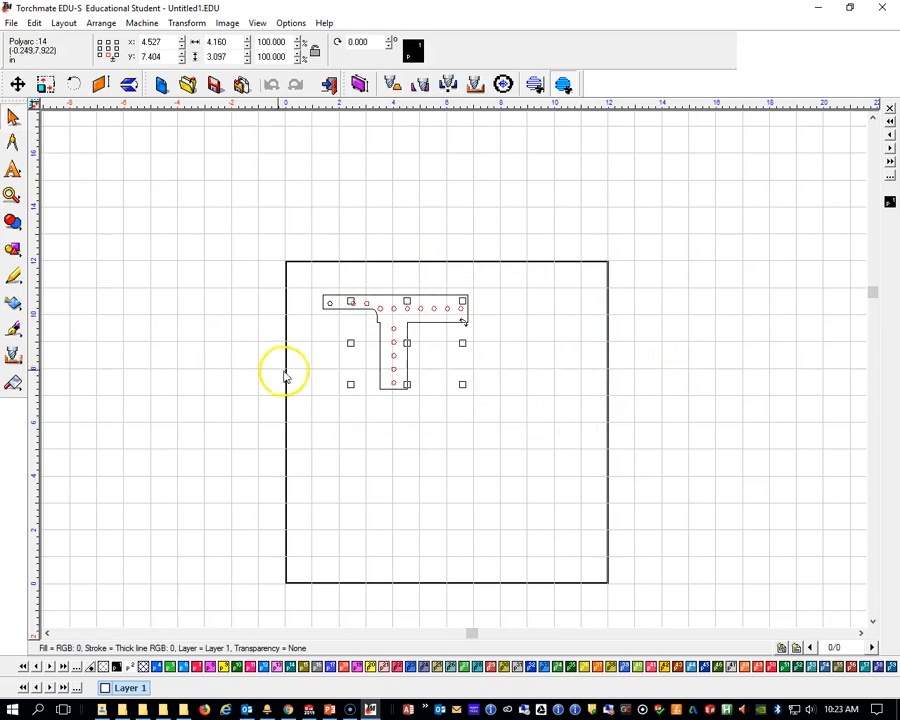
left_click_drag(481, 418, 347, 266)
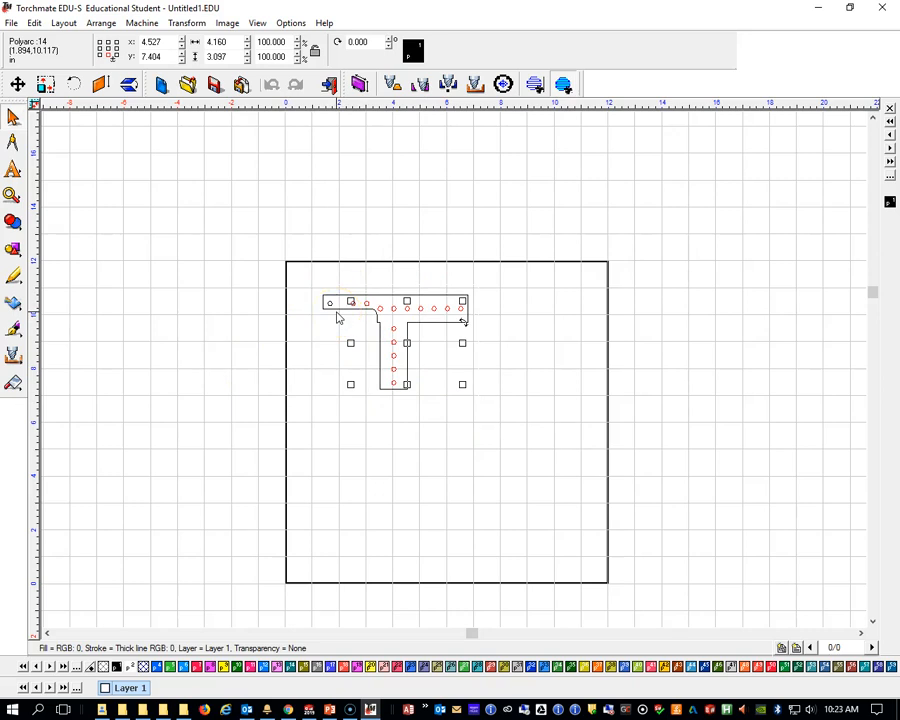
left_click_drag(448, 366, 514, 458)
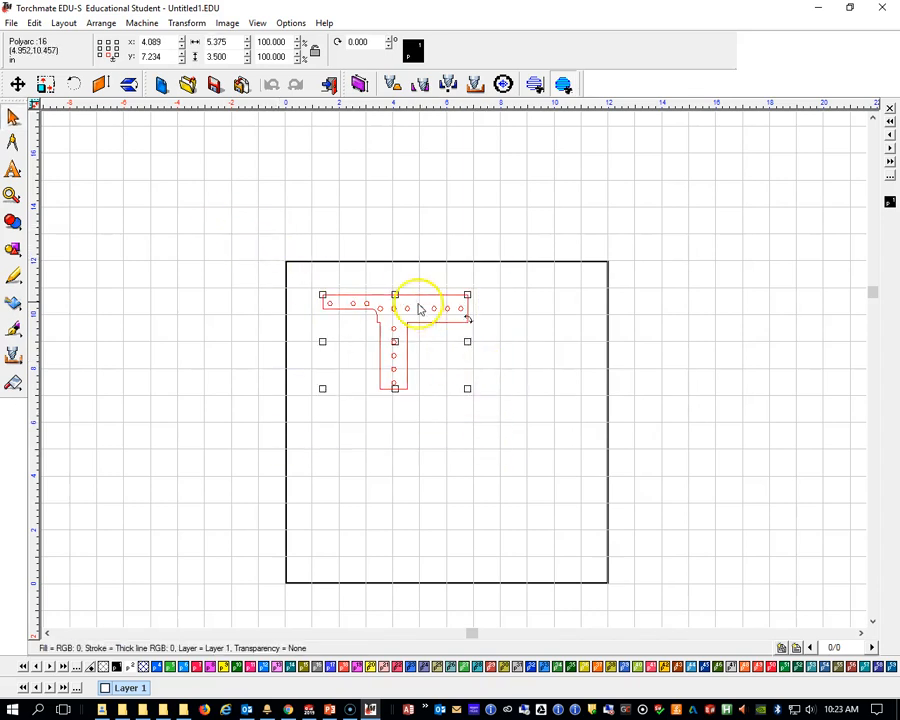
left_click_drag(418, 293, 394, 268)
scroll(405, 283, "down", 1)
scroll(460, 397, "up", 3)
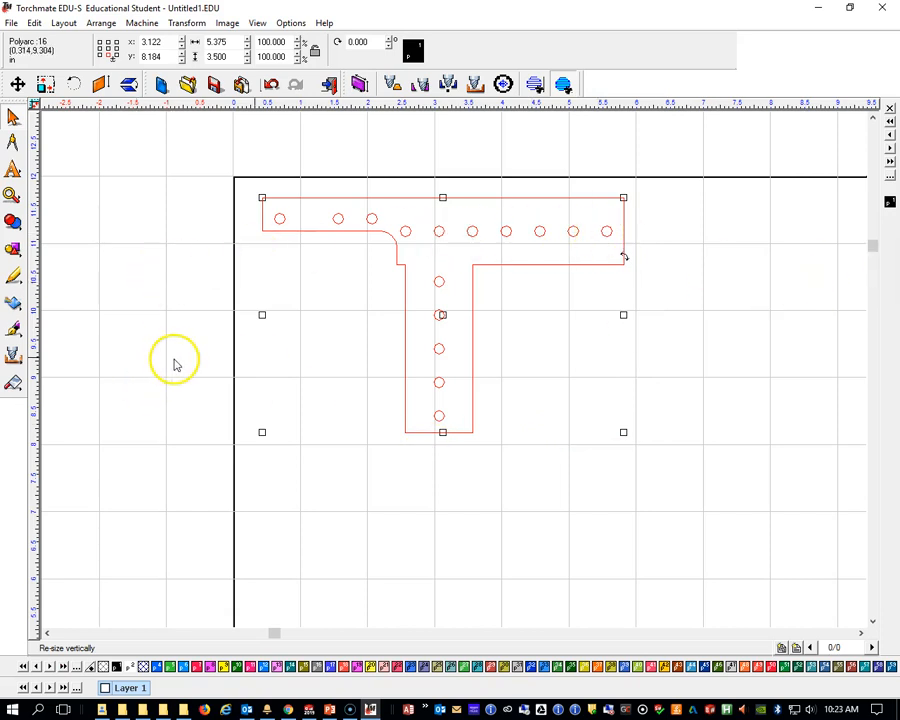
Select all the holes inside the bracket outline and delete them.
left_click(167, 227)
left_click_drag(194, 202, 691, 427)
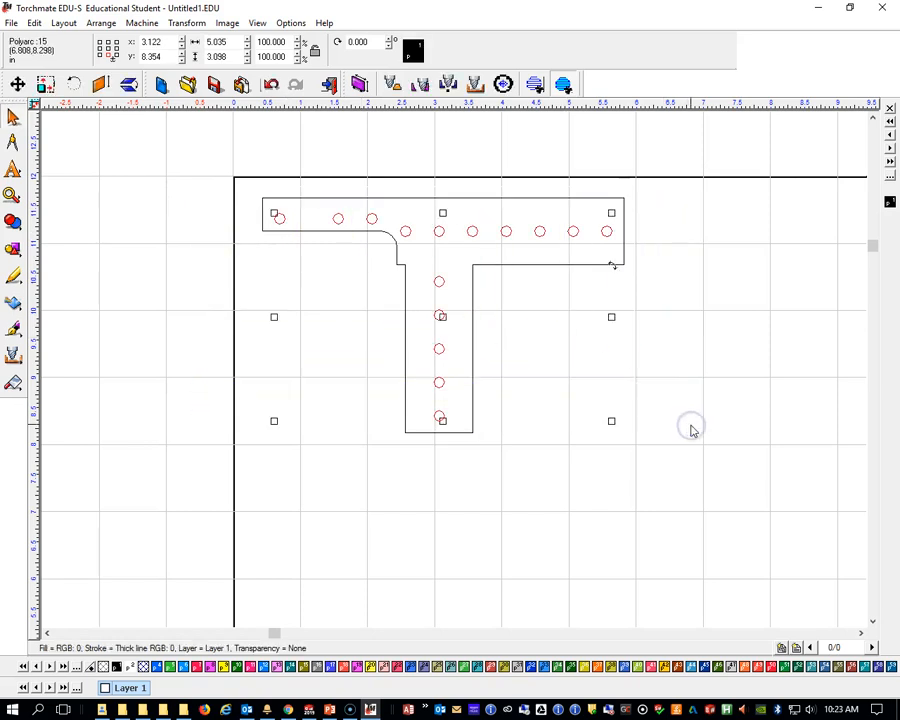
left_click(688, 427)
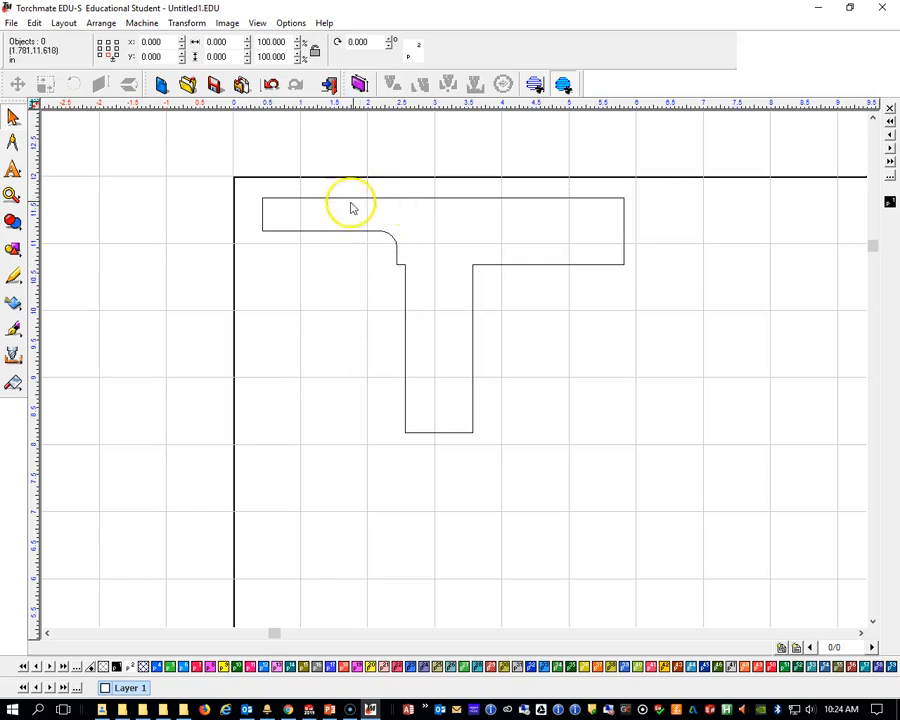
Connect the bracket outline's path with an allowable error of 0.000010 and apply Make Path to it.
left_click_drag(193, 161, 708, 527)
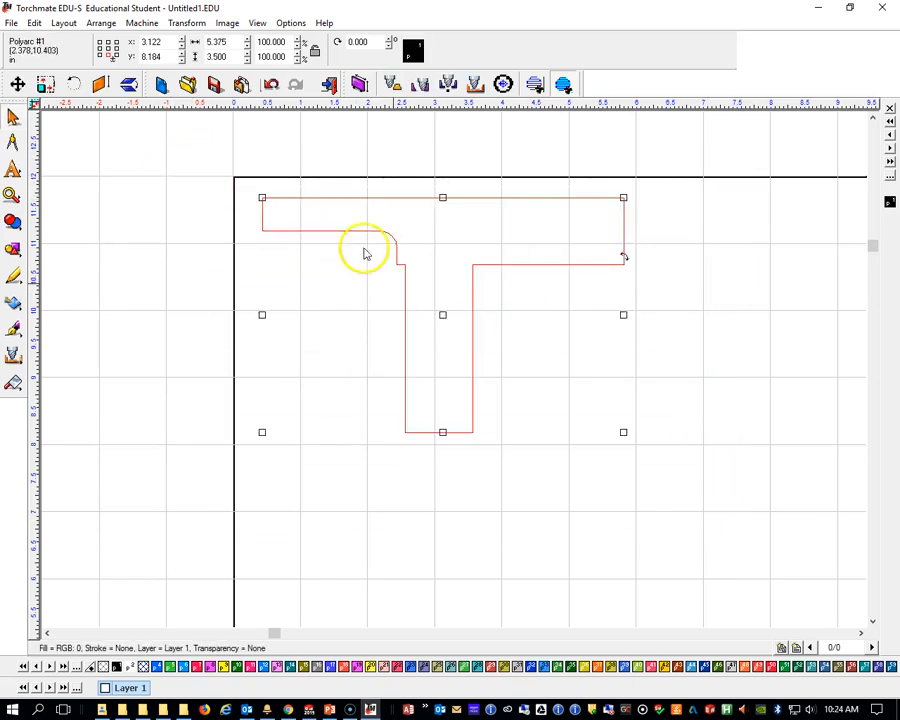
left_click(100, 23)
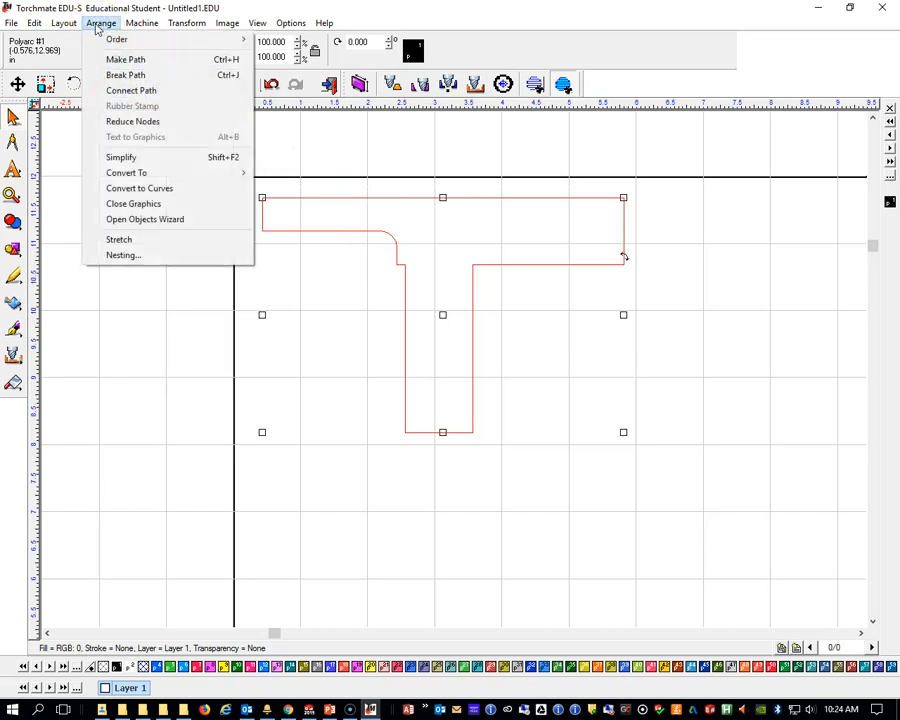
left_click(130, 92)
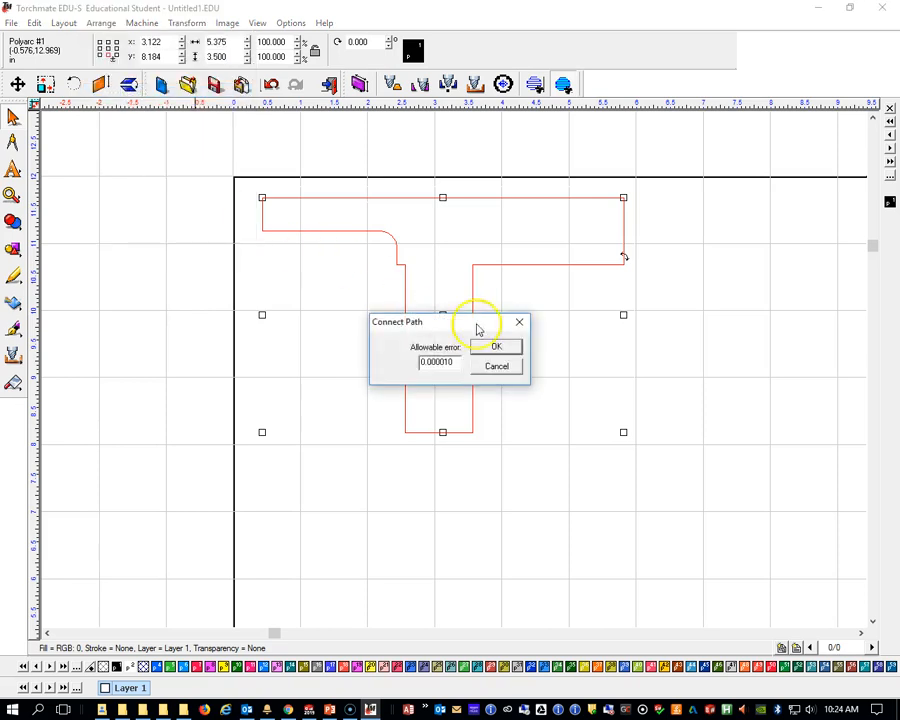
left_click(500, 347)
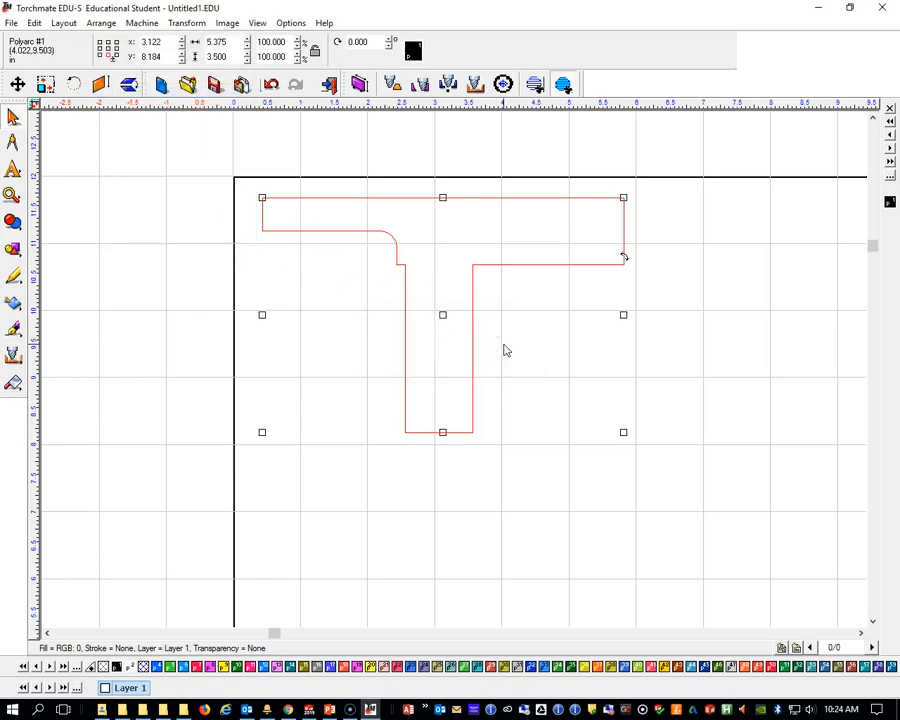
left_click(99, 24)
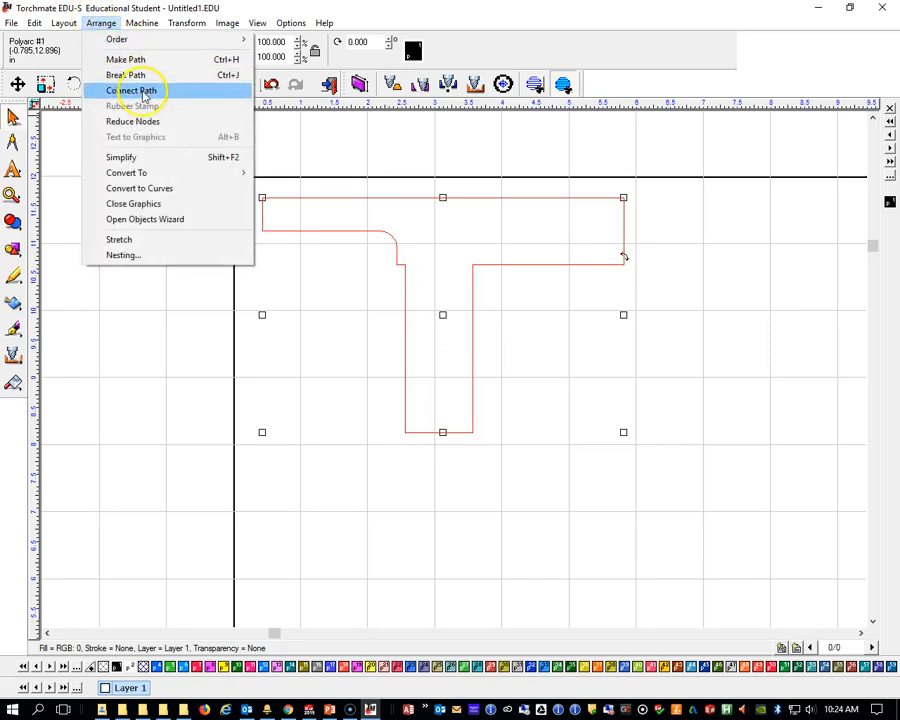
left_click(158, 64)
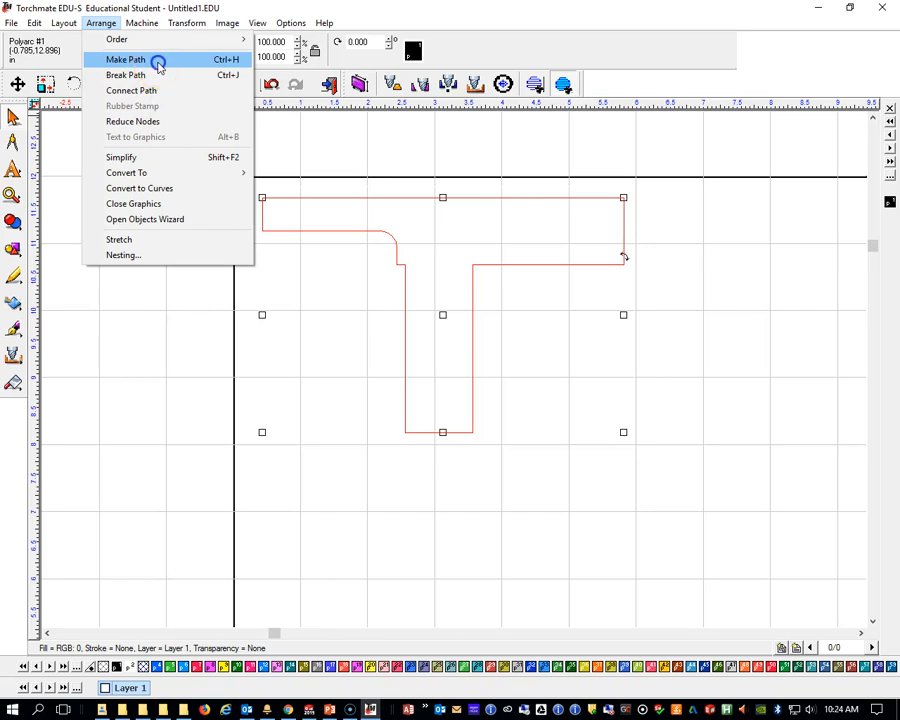
left_click(758, 283)
Duplicate the bracket outline and nest the copy upside down beside the original's stem, at about x 4.45, y 6.77 inches.
scroll(640, 320, "up", 3)
scroll(455, 375, "down", 4)
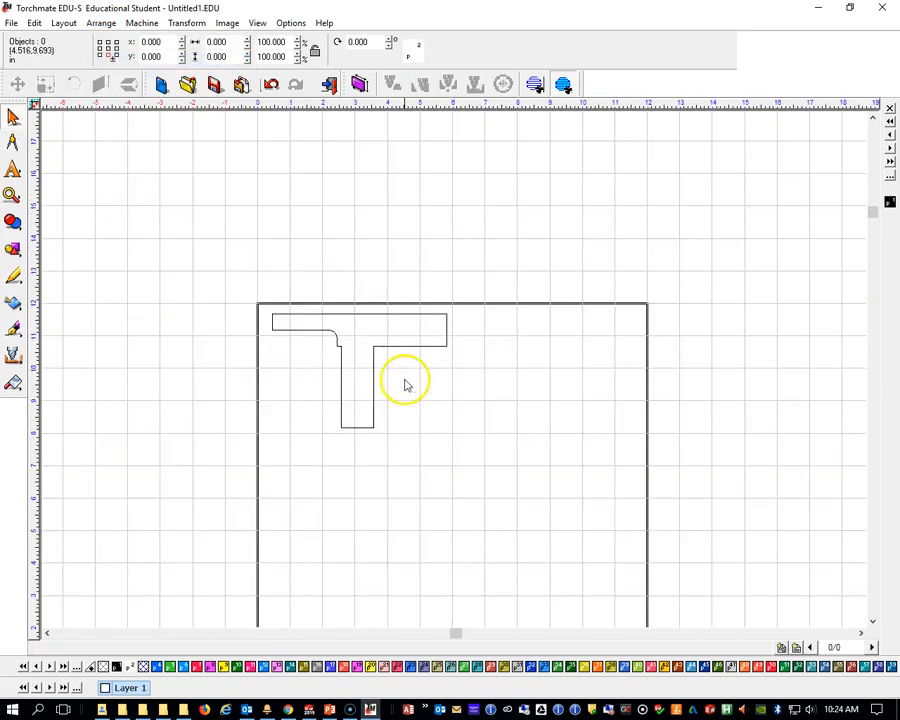
left_click(397, 347)
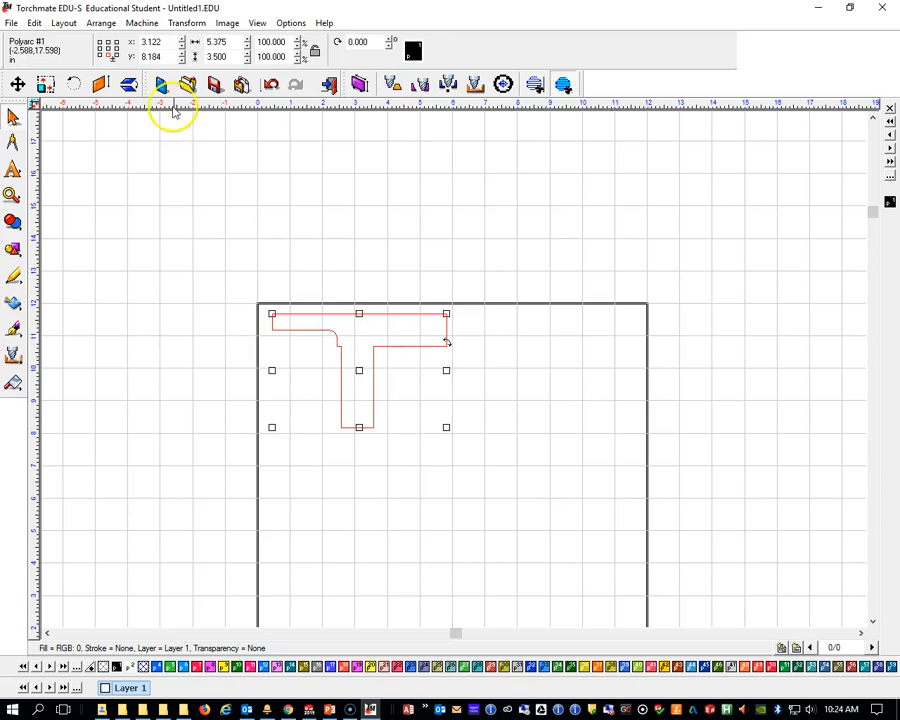
left_click(35, 23)
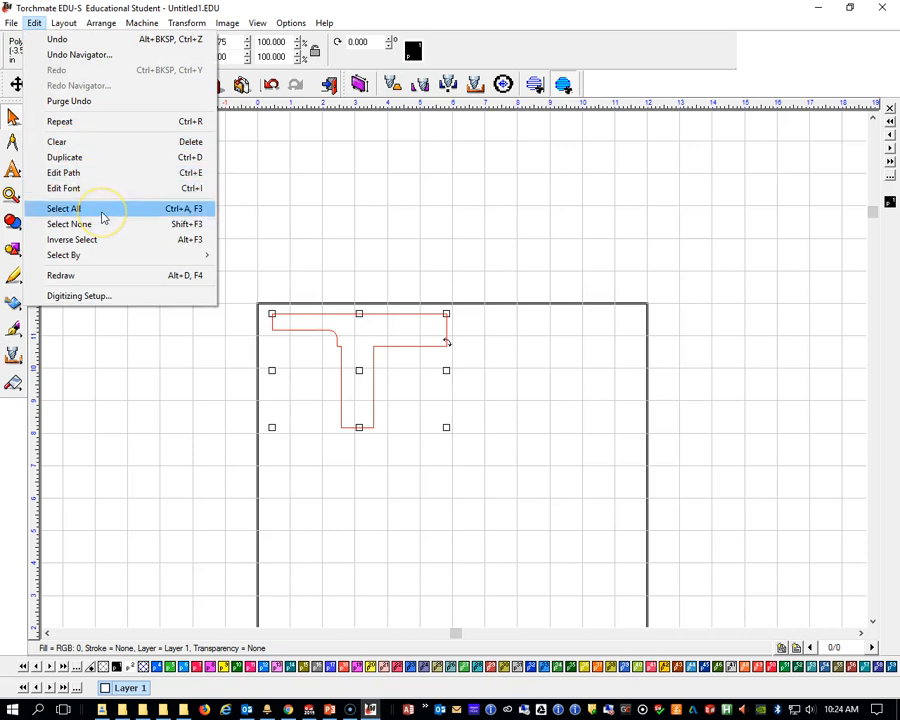
left_click(83, 160)
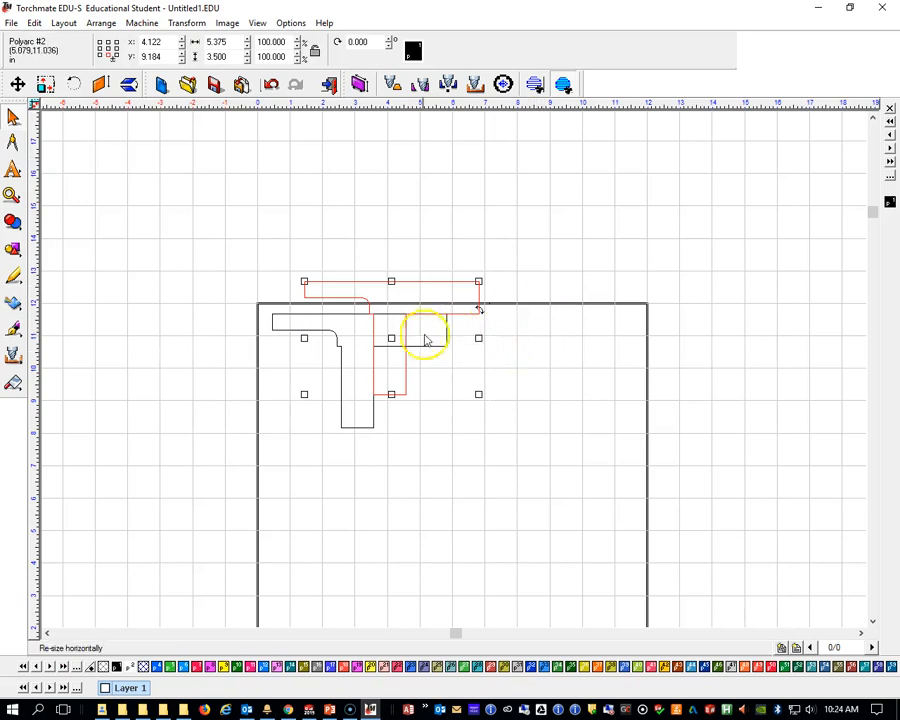
left_click_drag(393, 339, 501, 432)
left_click_drag(589, 404, 388, 466)
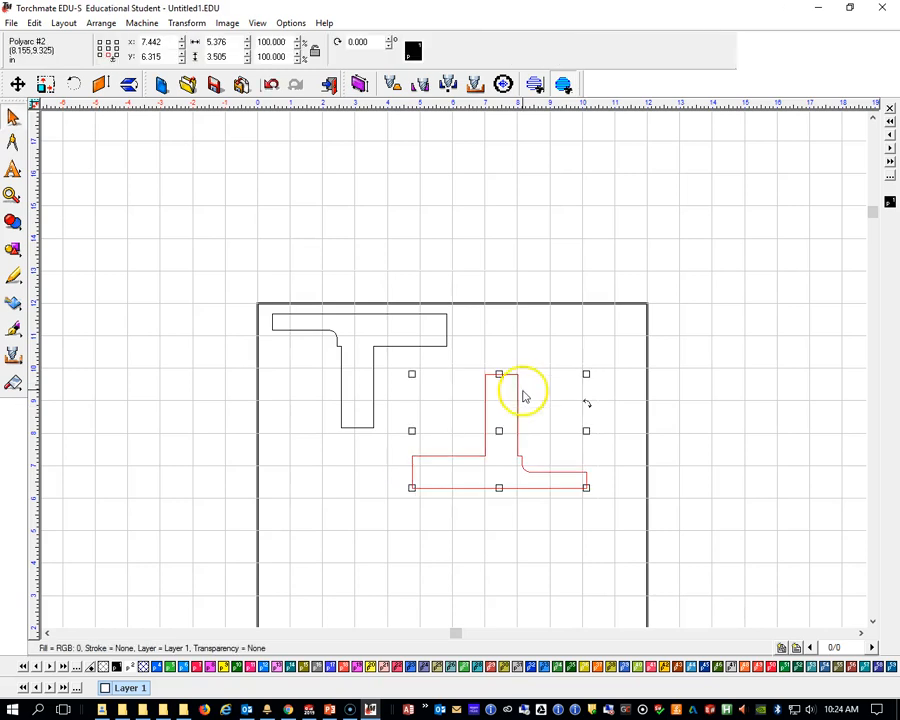
left_click_drag(499, 432, 402, 416)
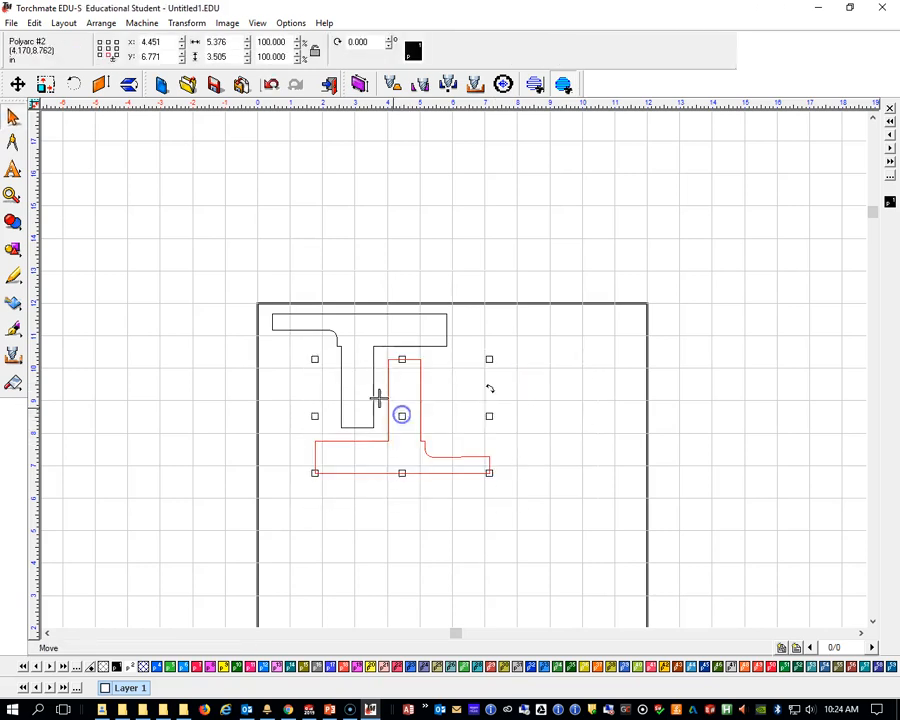
Duplicate the nested pair of brackets and move the copy directly below it, to about x 3.87, y 1.54 inches.
left_click(244, 280)
left_click_drag(231, 276, 541, 521)
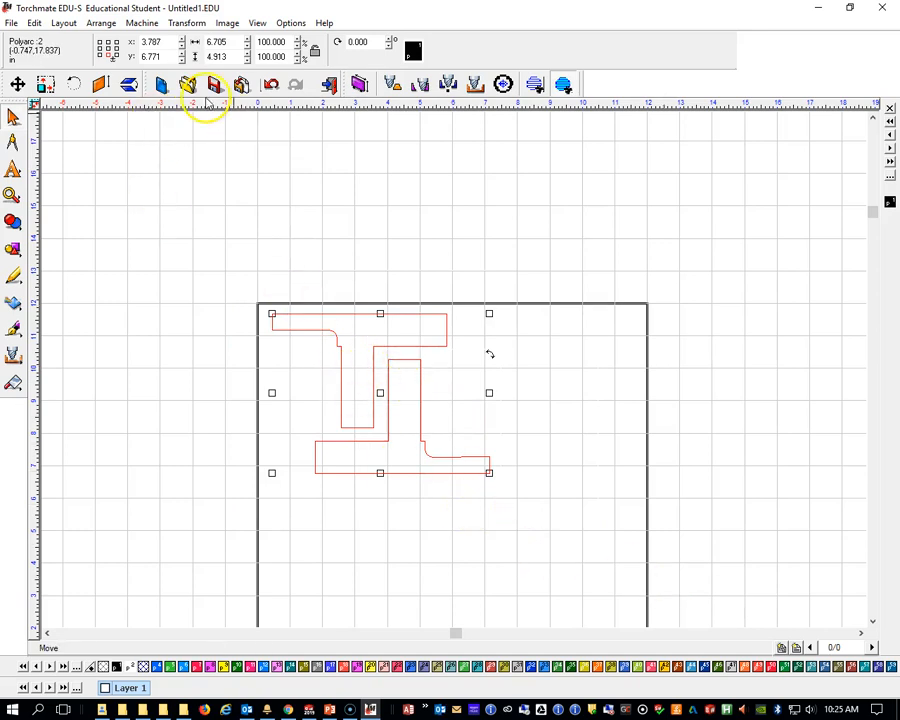
left_click(62, 23)
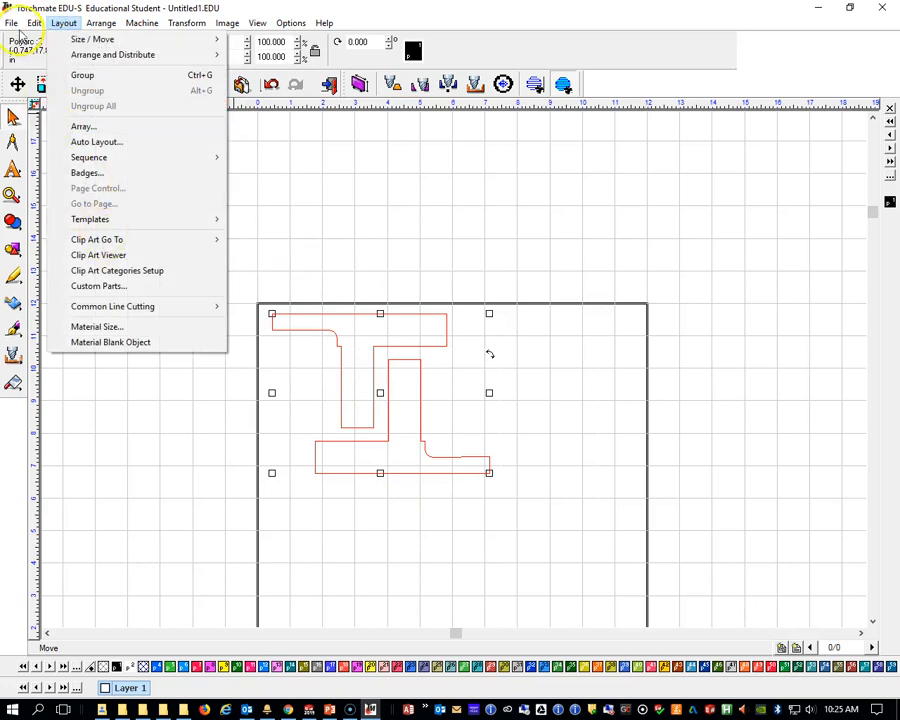
mouse_move(34, 24)
left_click(117, 162)
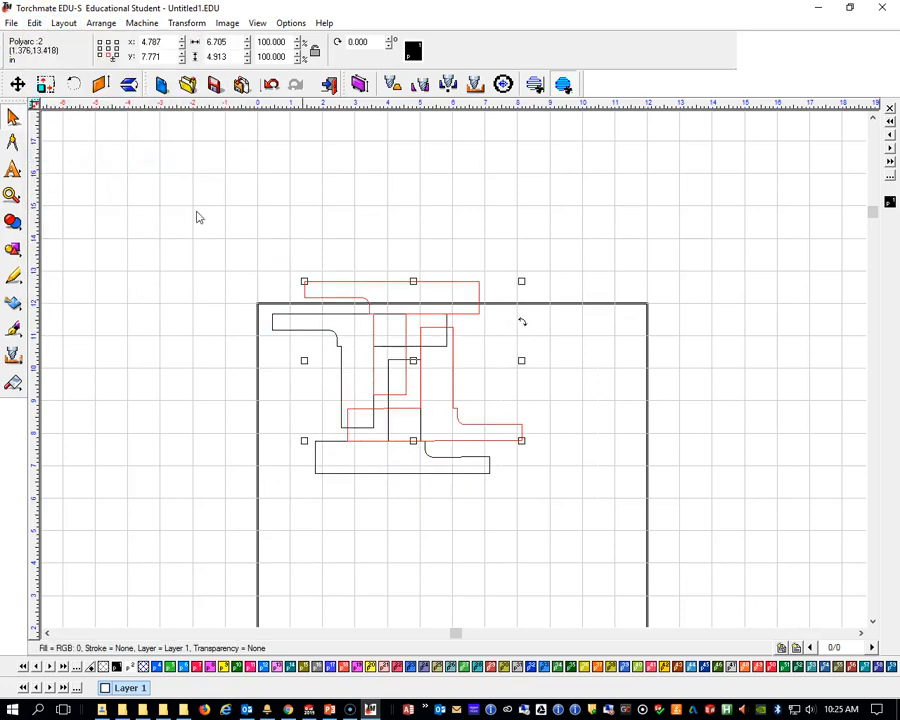
left_click_drag(413, 361, 384, 565)
Duplicate all four brackets and move the copies to the right side of the sheet, at about x 8.16, y 0.34 inches.
scroll(454, 373, "up", 3)
scroll(456, 374, "down", 5)
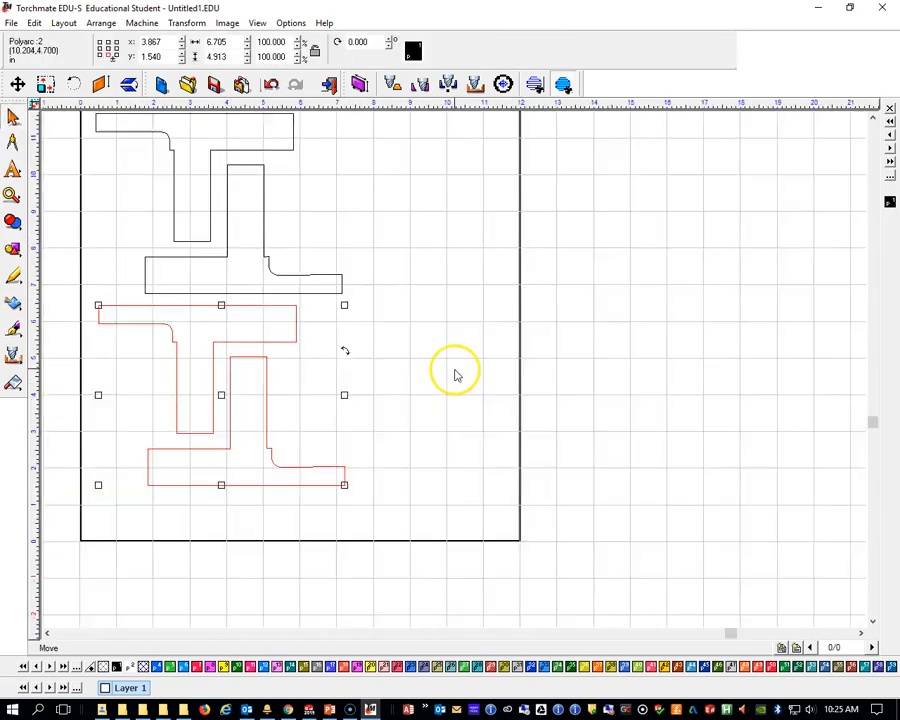
scroll(466, 394, "up", 2)
scroll(454, 373, "up", 2)
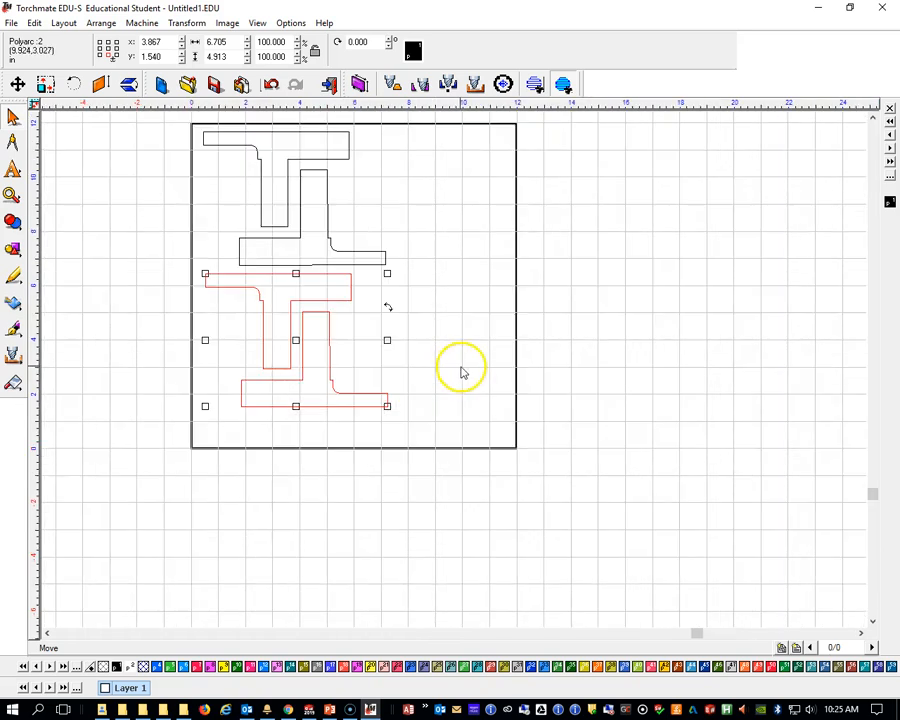
left_click(458, 363)
left_click_drag(169, 116, 448, 436)
left_click(34, 22)
left_click(36, 23)
left_click(35, 23)
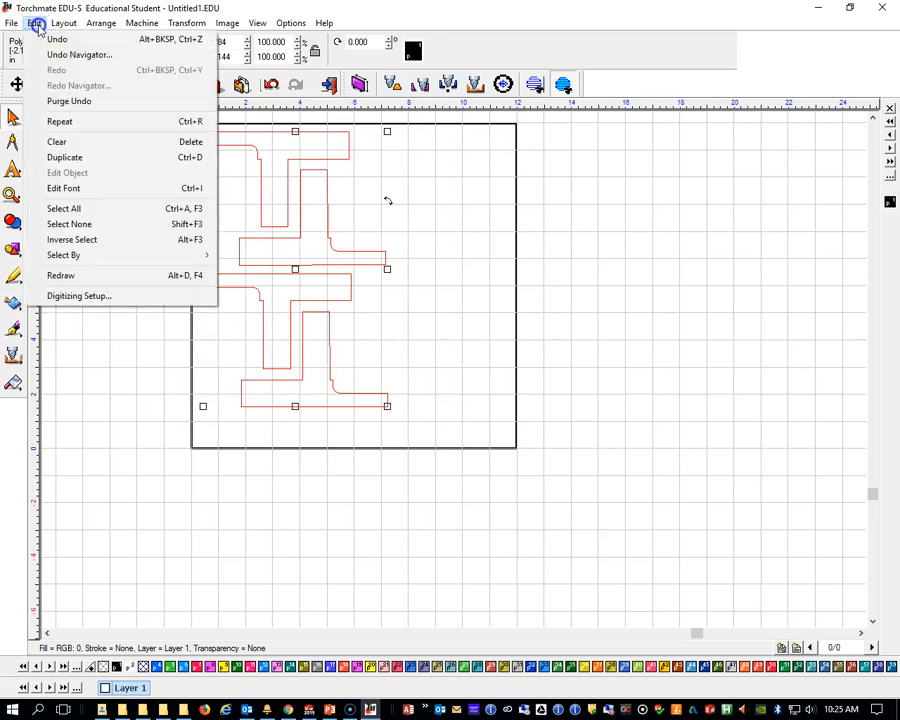
left_click(72, 157)
left_click_drag(321, 241, 412, 301)
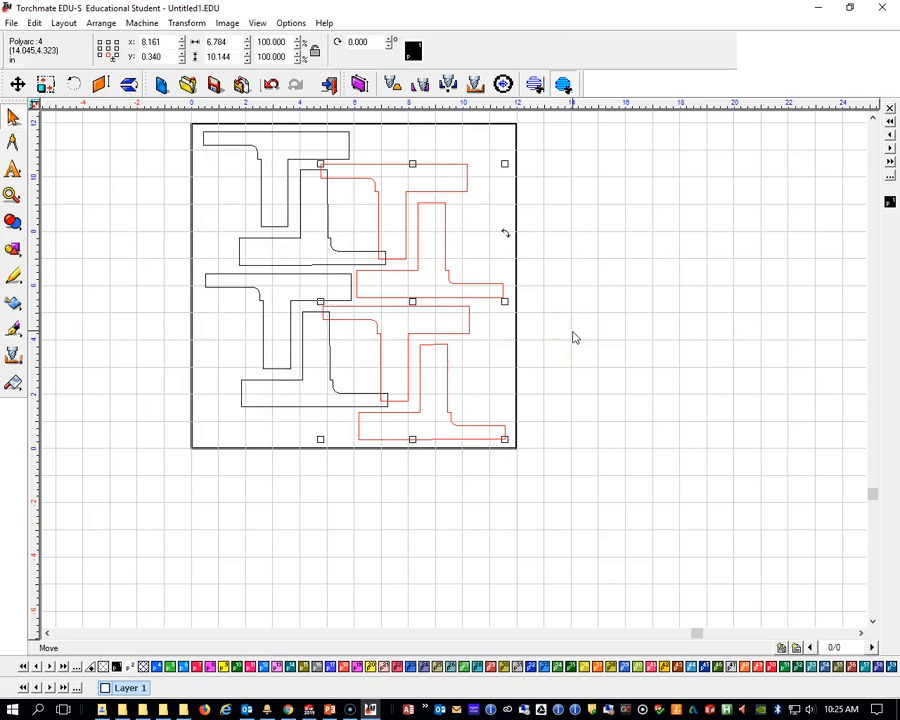
Nudge the four copied brackets right toward the sheet's edge, to about x 8.45 inches.
key("Right")
key("Right")
key("Right")
key("Right")
key("Right")
key("Right")
key("Right")
key("Right")
key("Right")
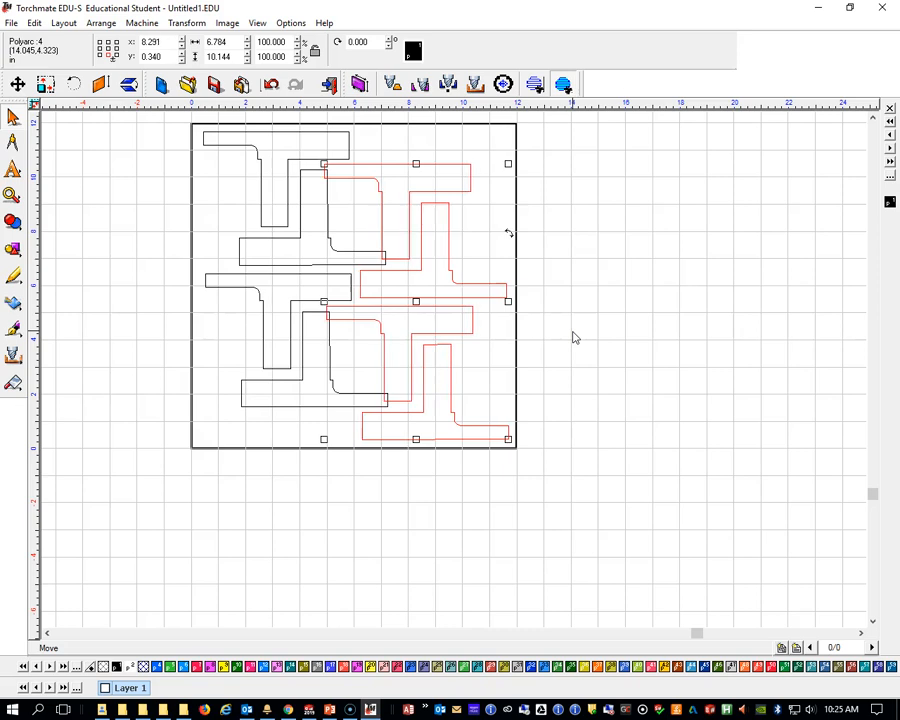
key("Right")
key("Right")
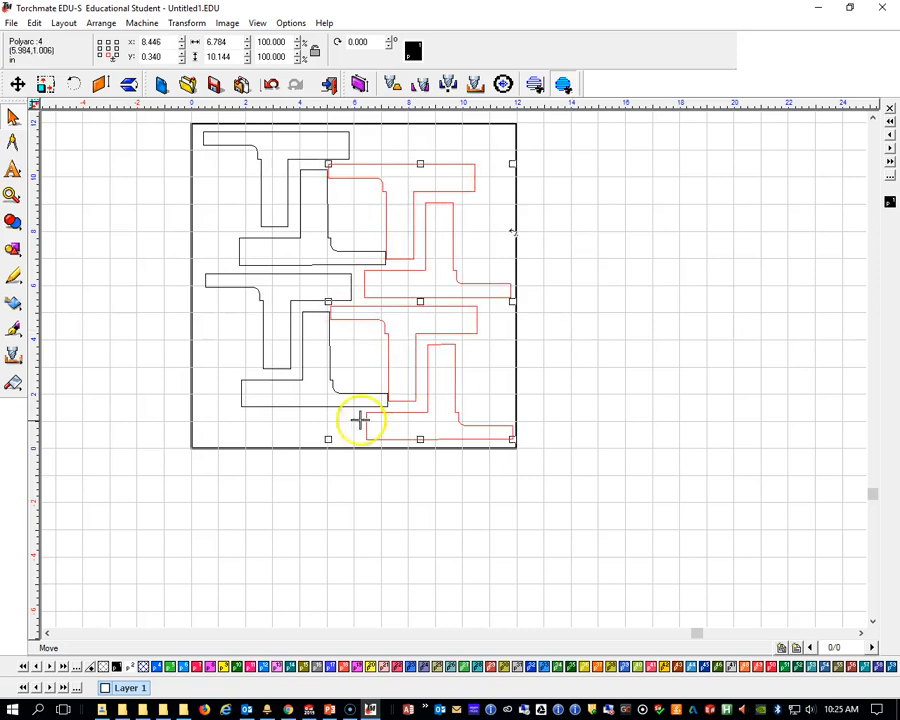
Select the four original brackets and nudge them toward the sheet's left edge, to about x 3.46 inches, clear of the copies.
left_click(295, 437)
left_click_drag(168, 114, 395, 438)
key("Left")
key("Left")
key("Left")
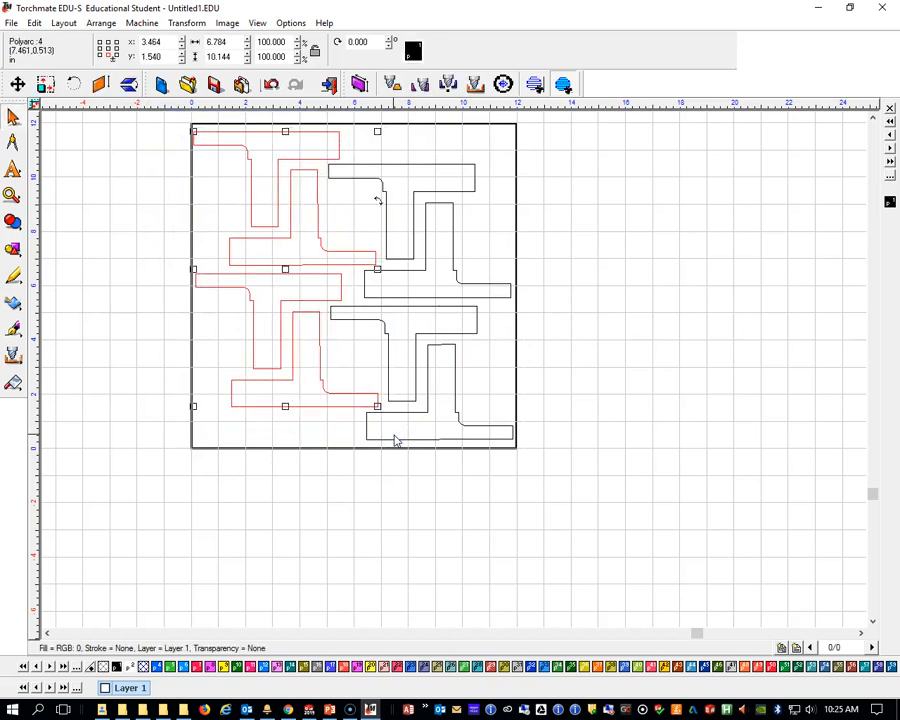
left_click(580, 330)
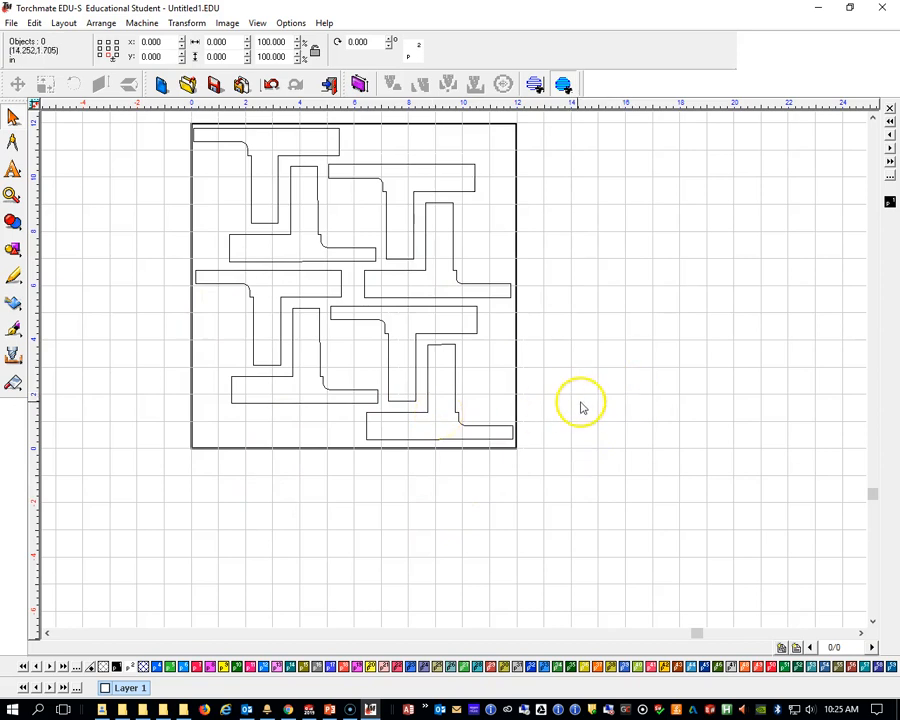
Select all eight nested brackets and combine them into one path with Make Path.
left_click_drag(150, 118, 562, 508)
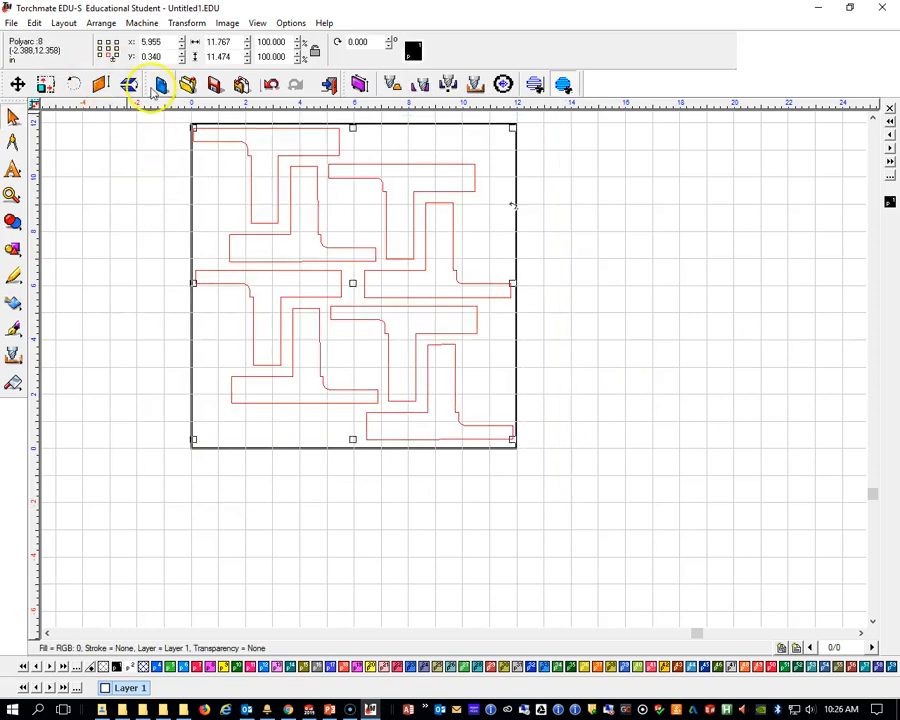
left_click(64, 23)
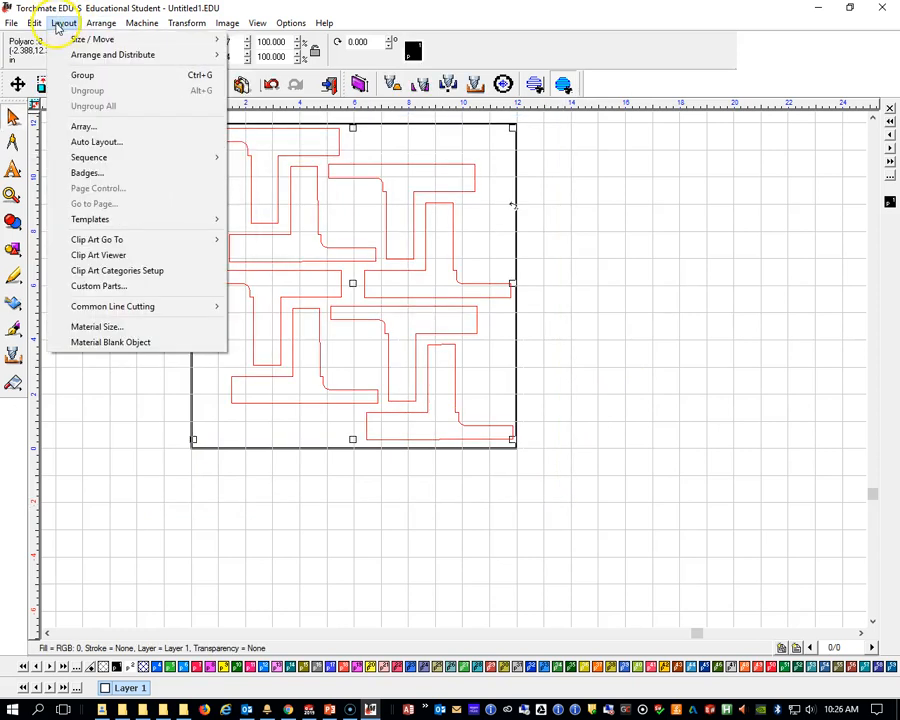
mouse_move(104, 30)
left_click(112, 59)
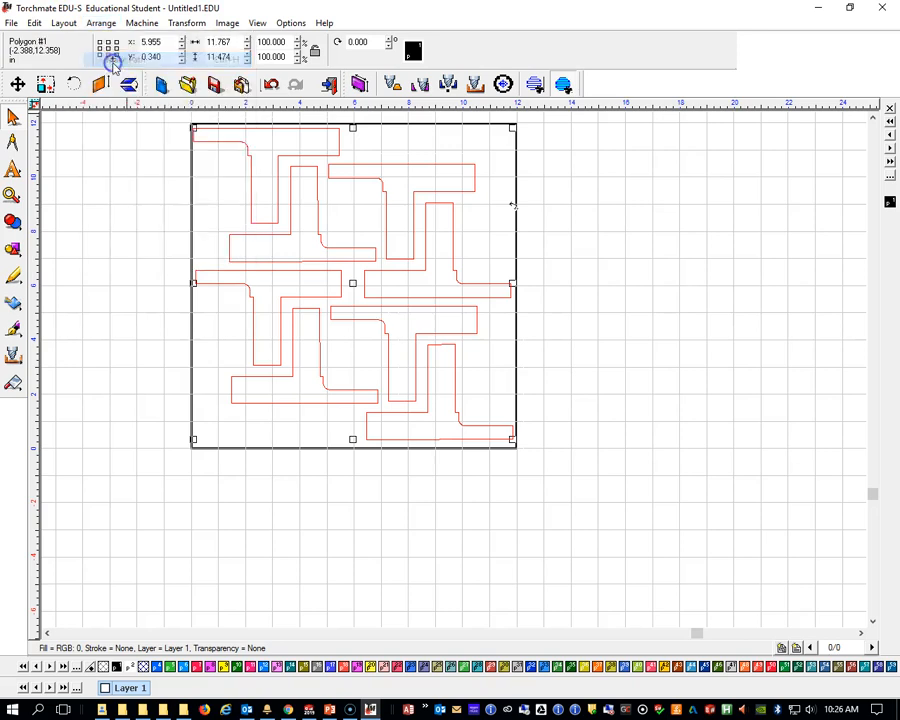
Start a male tool path for the nested brackets using Default Material, 1/4in.
left_click(141, 23)
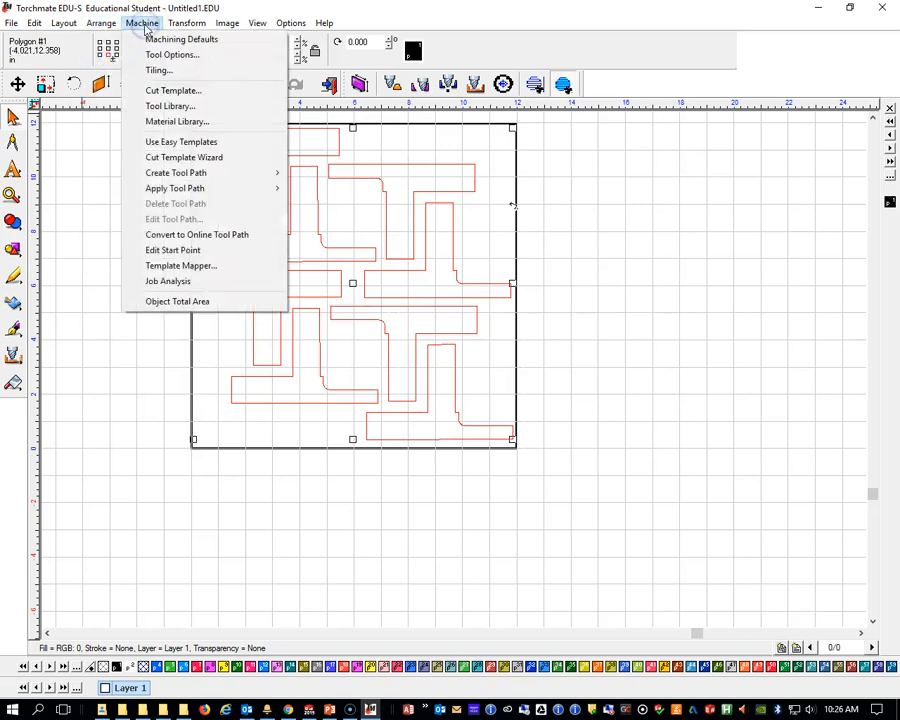
mouse_move(196, 172)
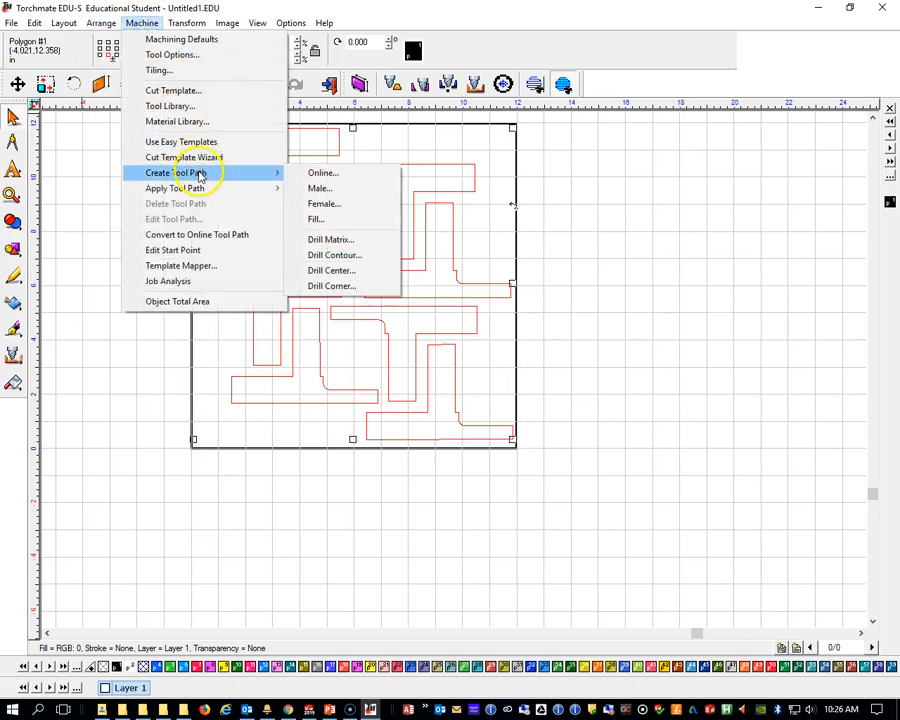
left_click(318, 189)
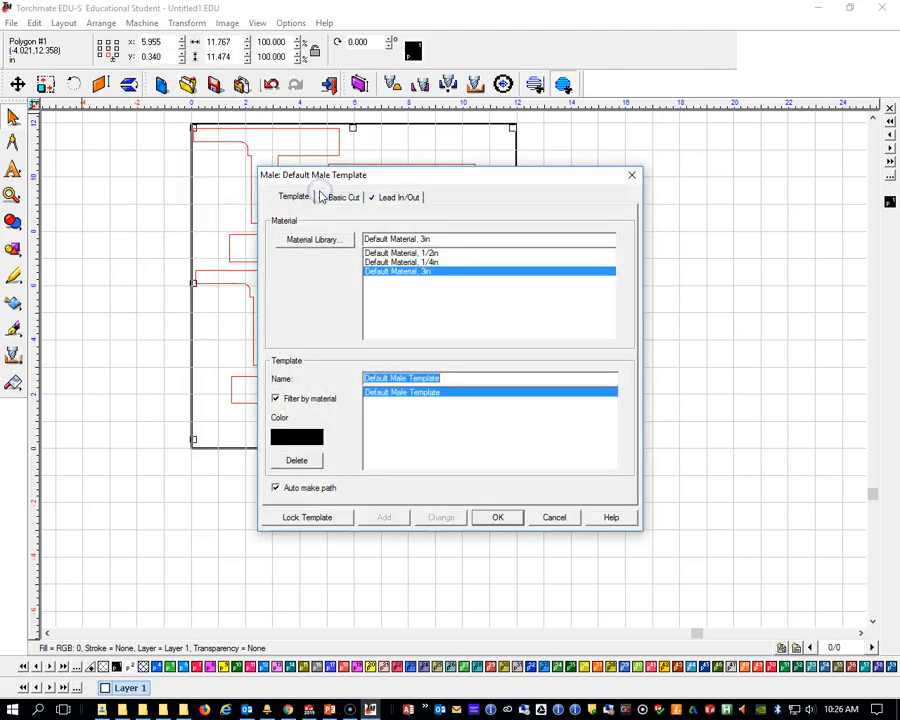
left_click_drag(459, 175, 484, 121)
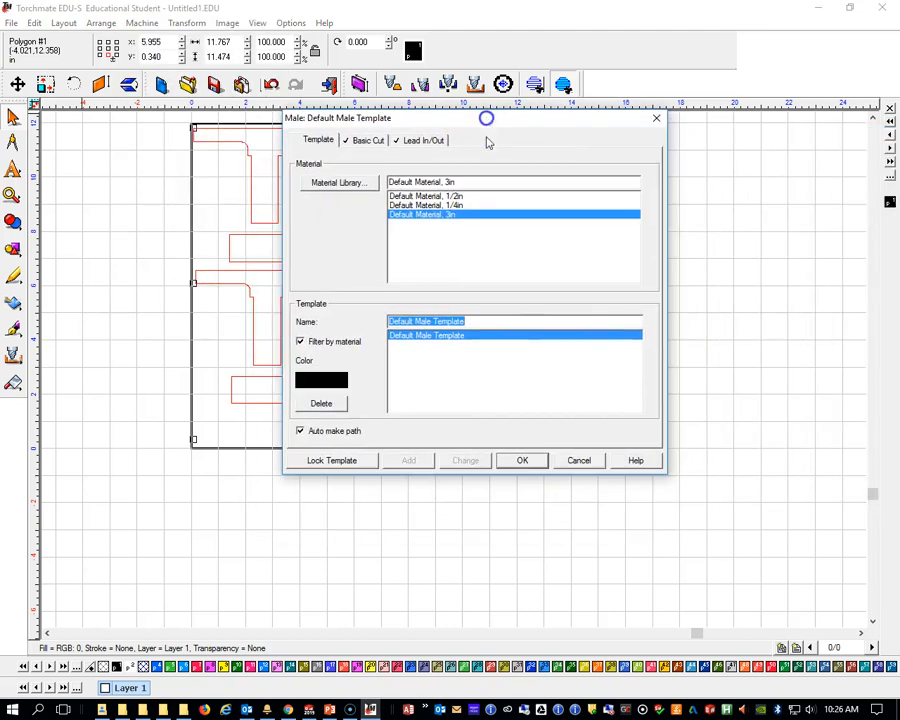
left_click(444, 205)
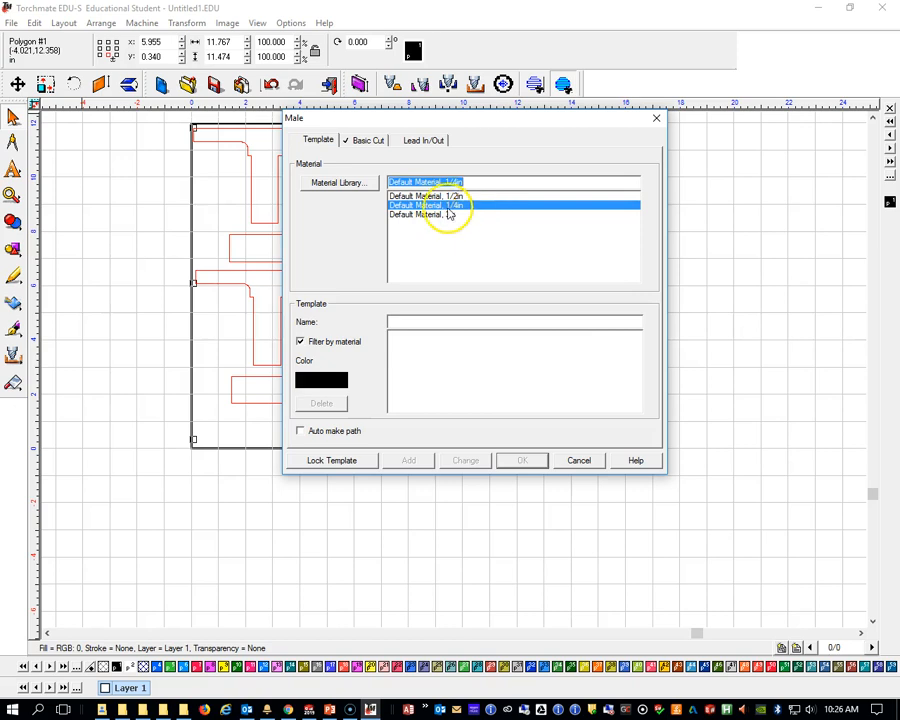
Create the male tool path with the Plasma tool at a 100 in/min feed rate and a 0.125 in line lead-in.
left_click(366, 140)
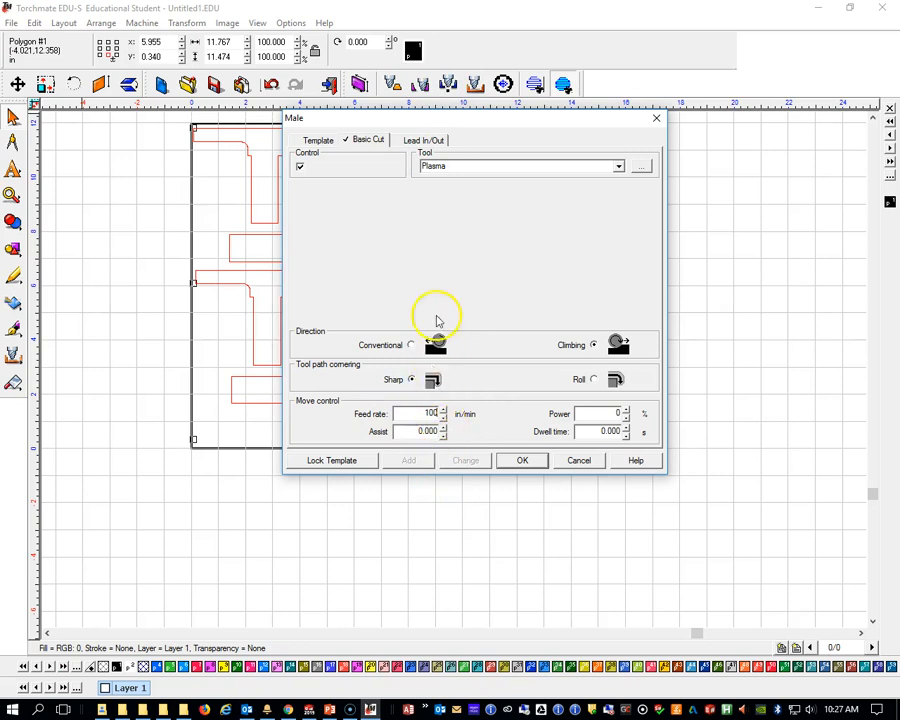
left_click(426, 140)
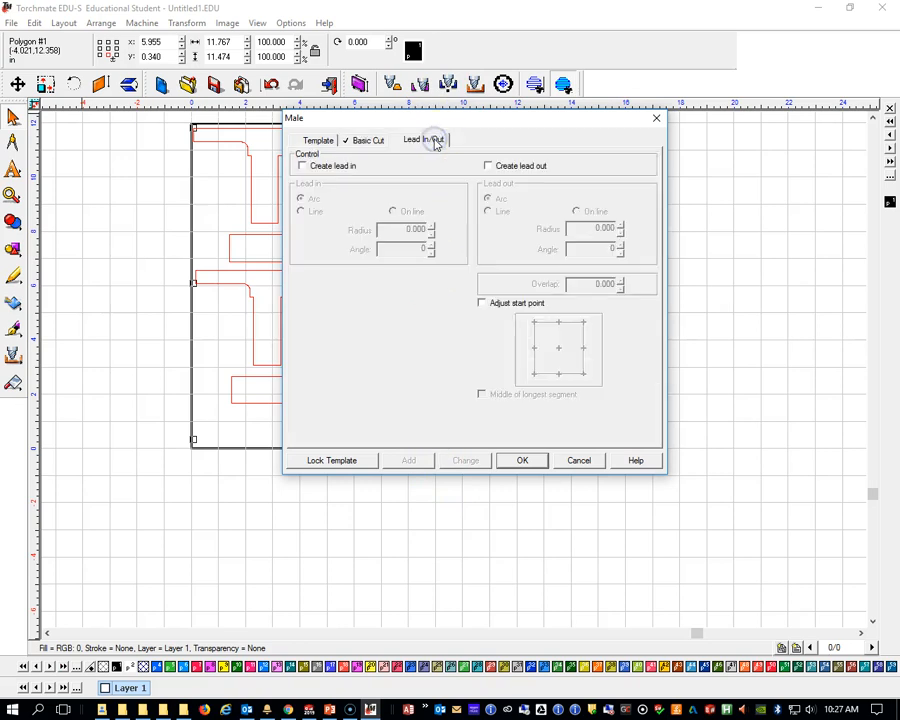
left_click(302, 167)
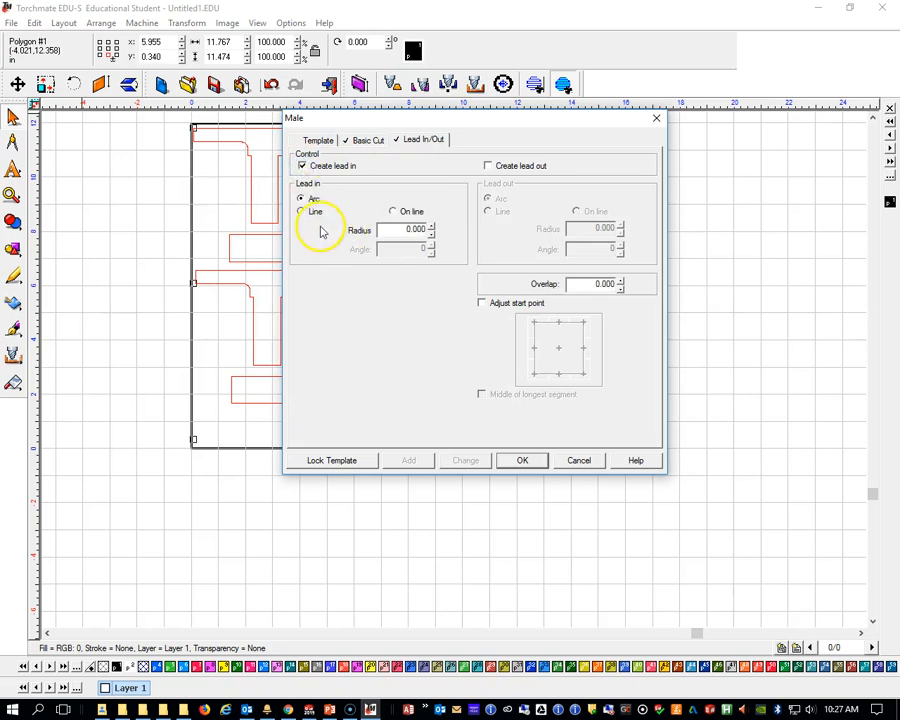
left_click(303, 212)
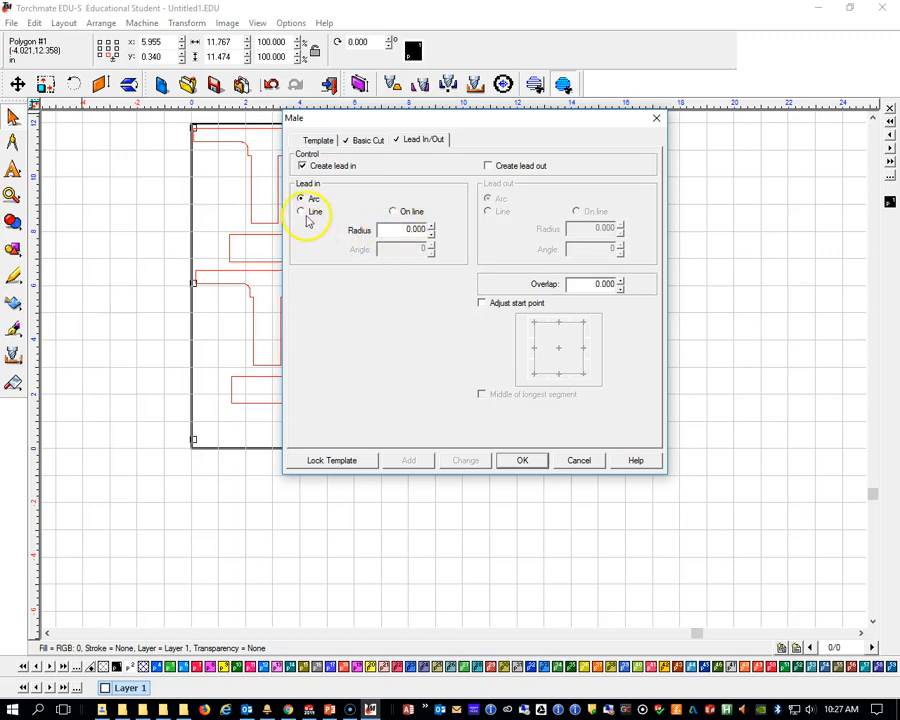
left_click(303, 213)
left_click_drag(402, 231, 450, 233)
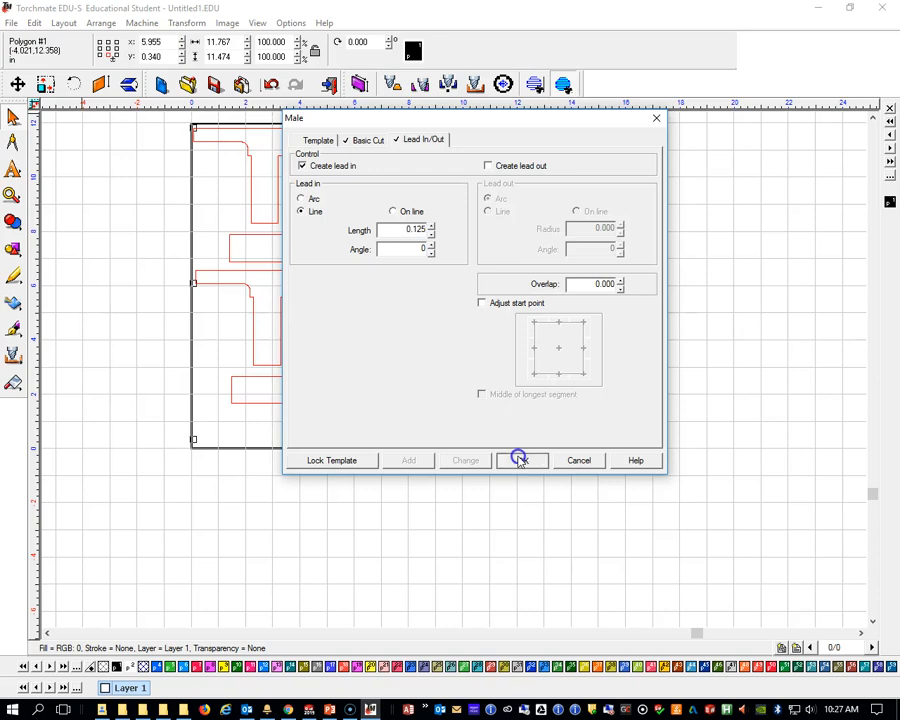
left_click(520, 460)
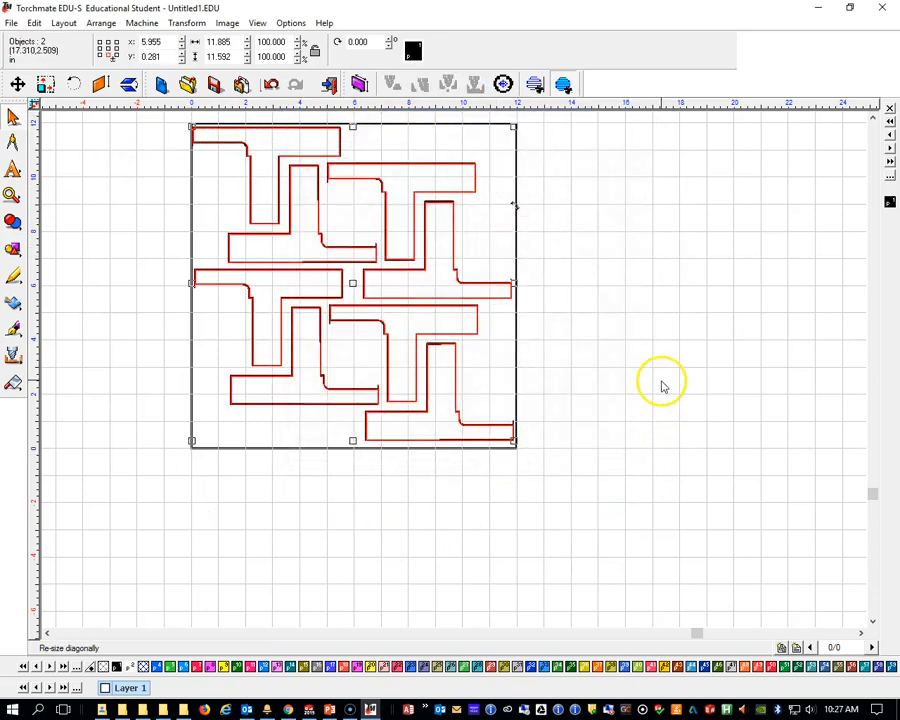
Show only the tool paths, select the tool path group and inspect the cut lines and lead-ins around the nested brackets.
left_click(258, 23)
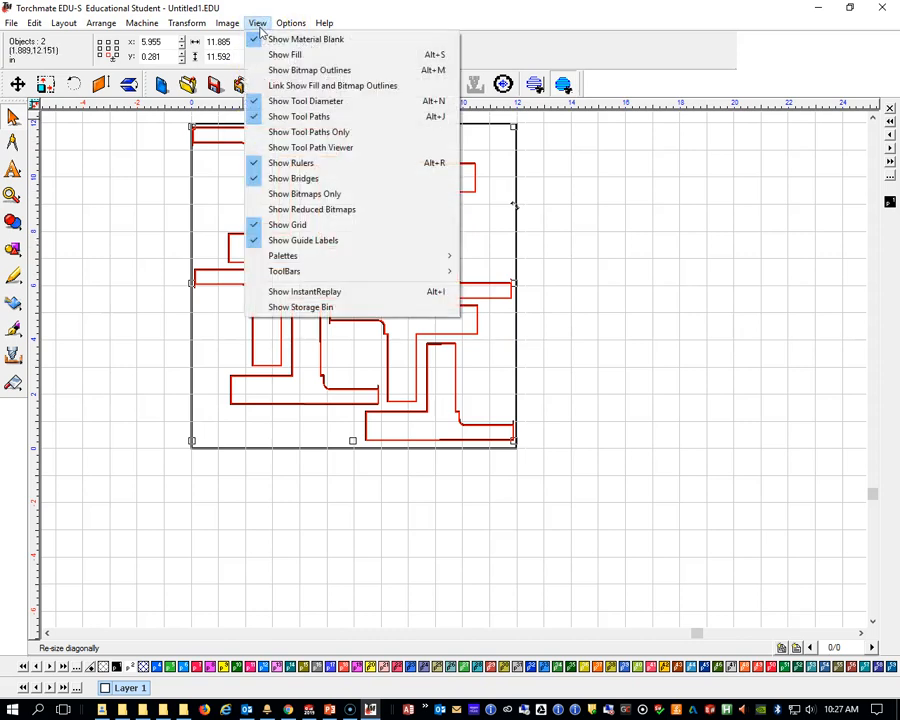
left_click(294, 133)
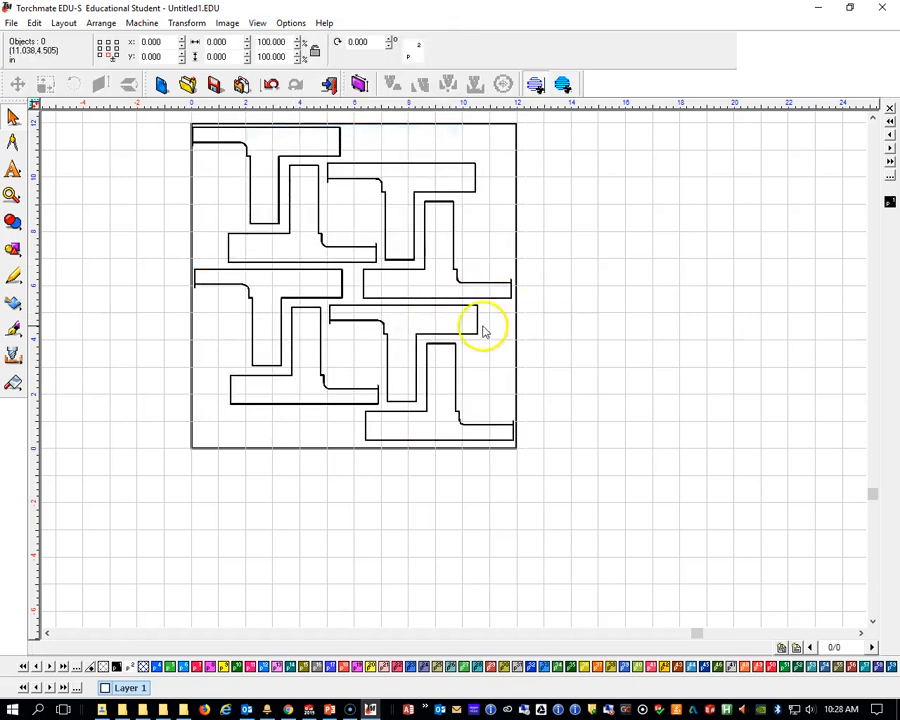
scroll(456, 377, "down", 2)
scroll(455, 375, "up", 5)
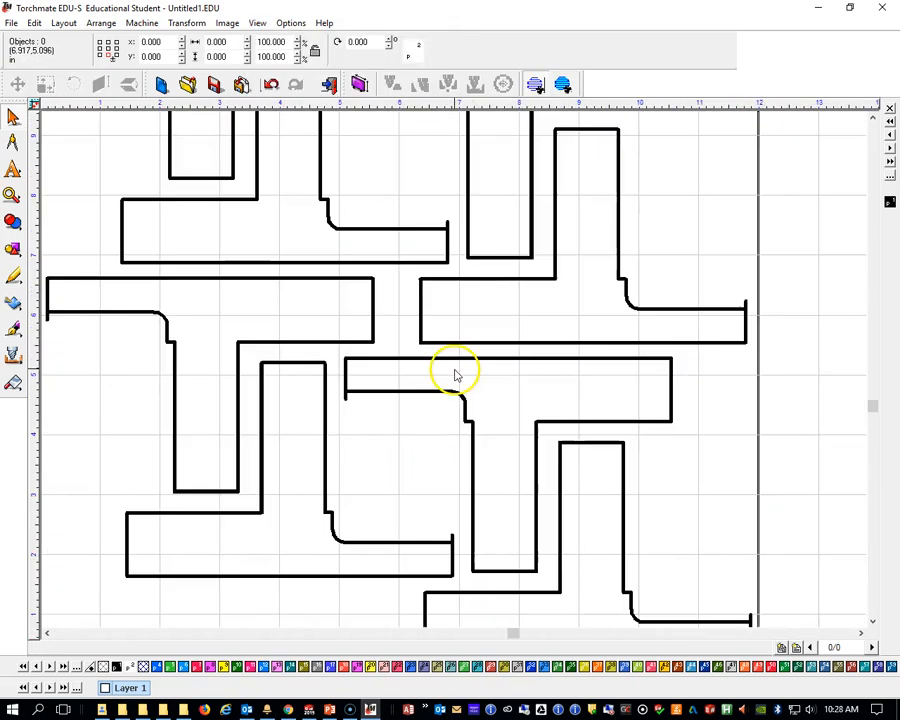
left_click(452, 280)
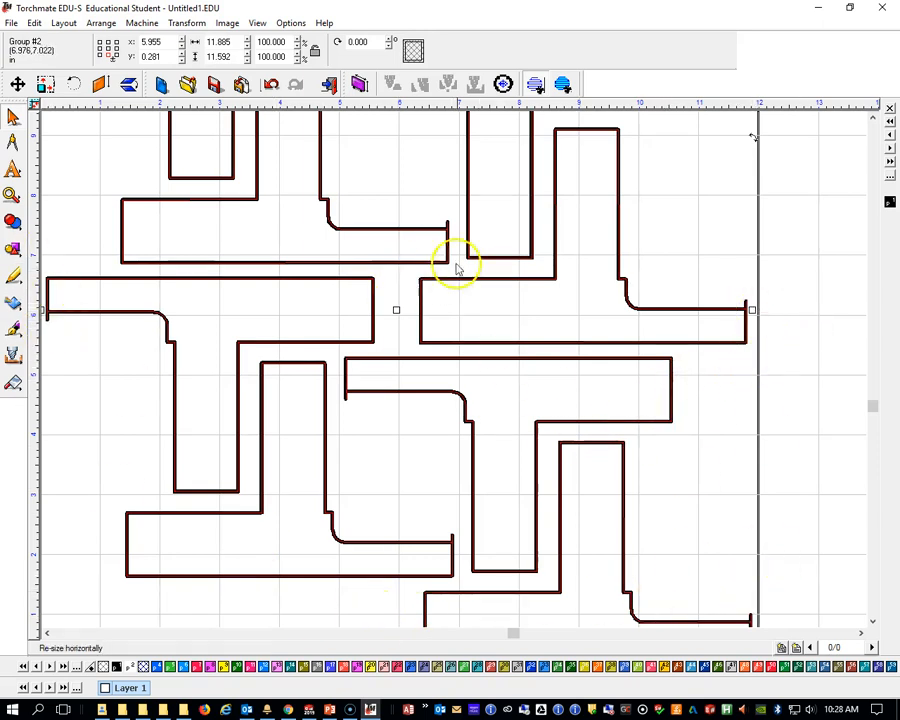
scroll(462, 364, "up", 1)
scroll(453, 370, "down", 2)
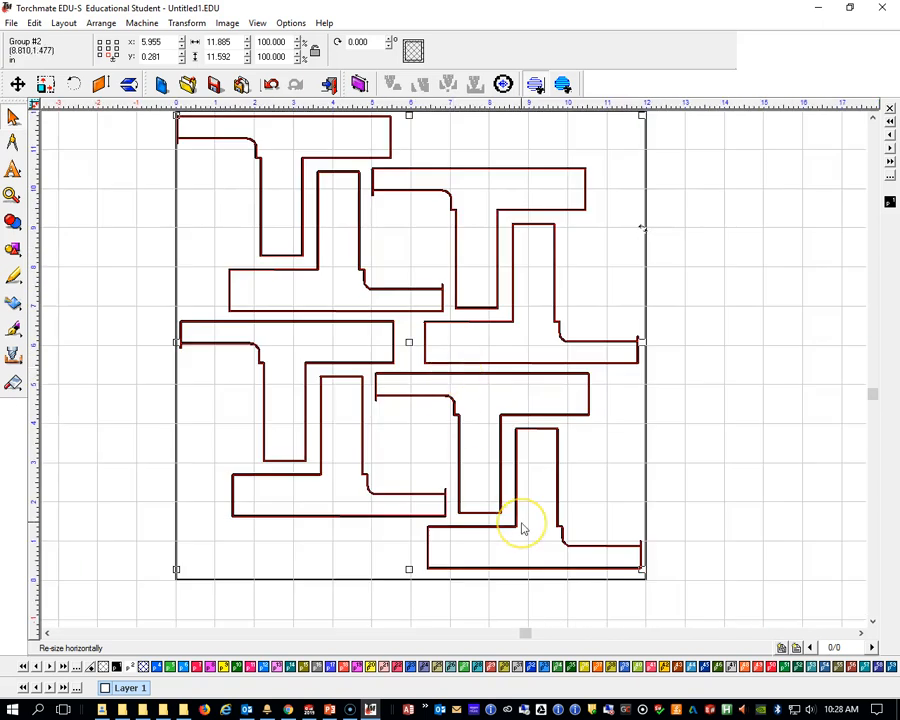